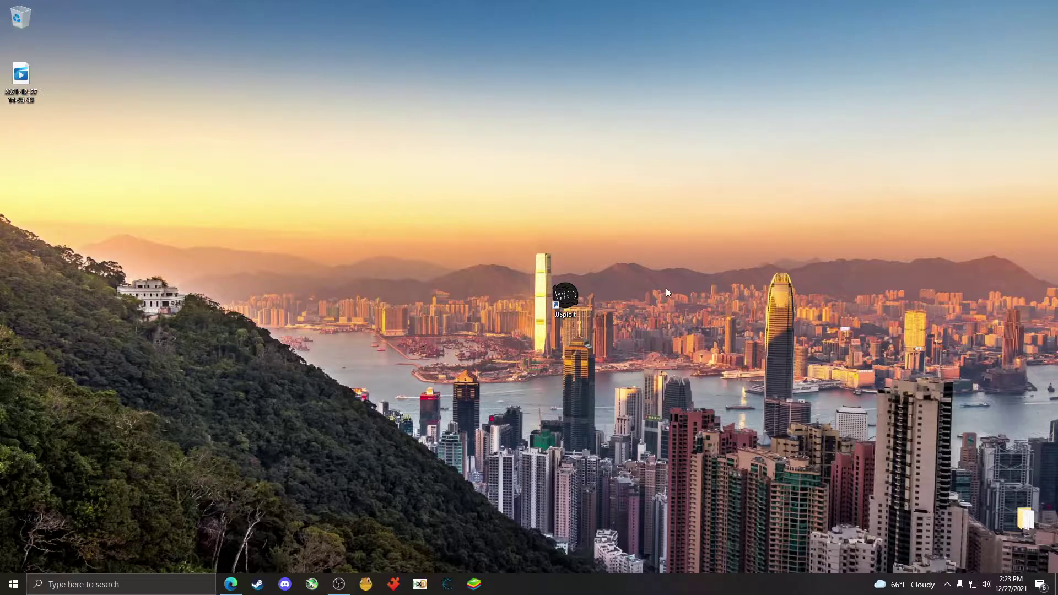
# Search the taskbar for Roblox to bring up Roblox Player as the best match
pyautogui.click(120, 585)
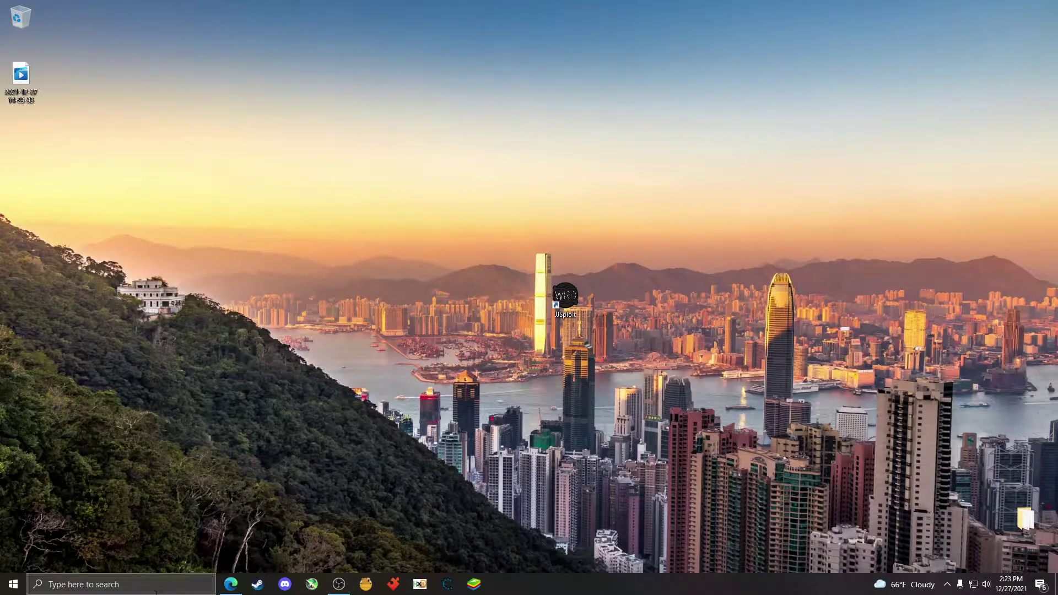
pyautogui.write('ro')
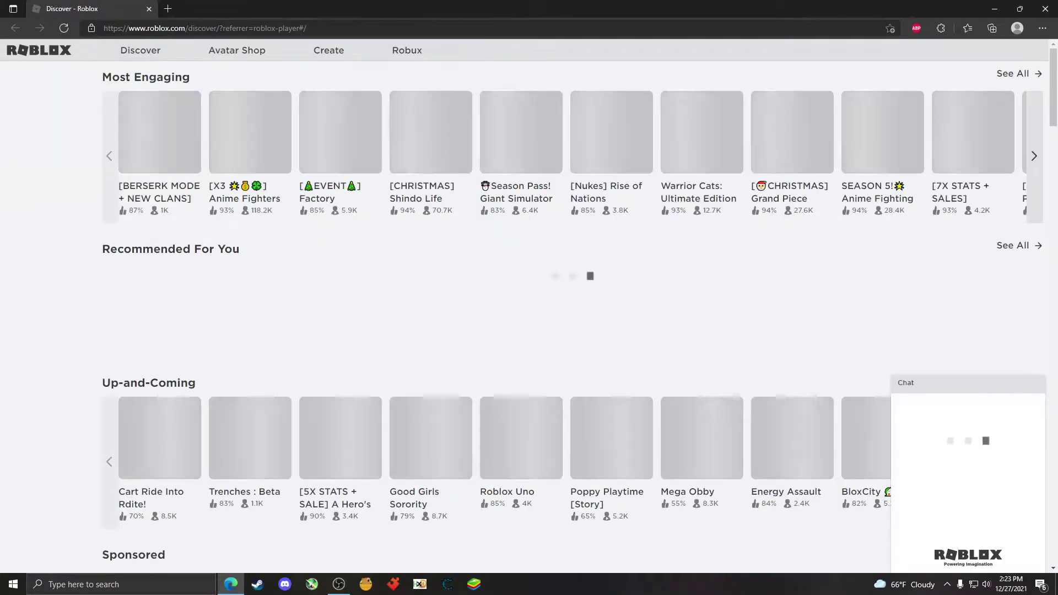
# Snap Edge to the left half, search 'shoot out' on Roblox, and play ShootOut
pyautogui.doubleClick(149, 10)
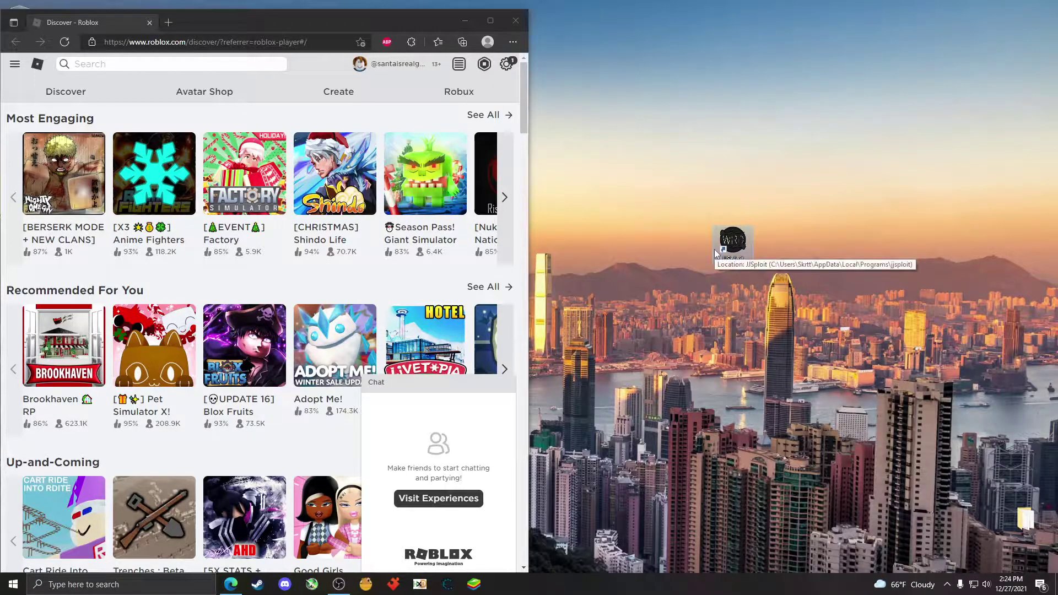
pyautogui.doubleClick(732, 242)
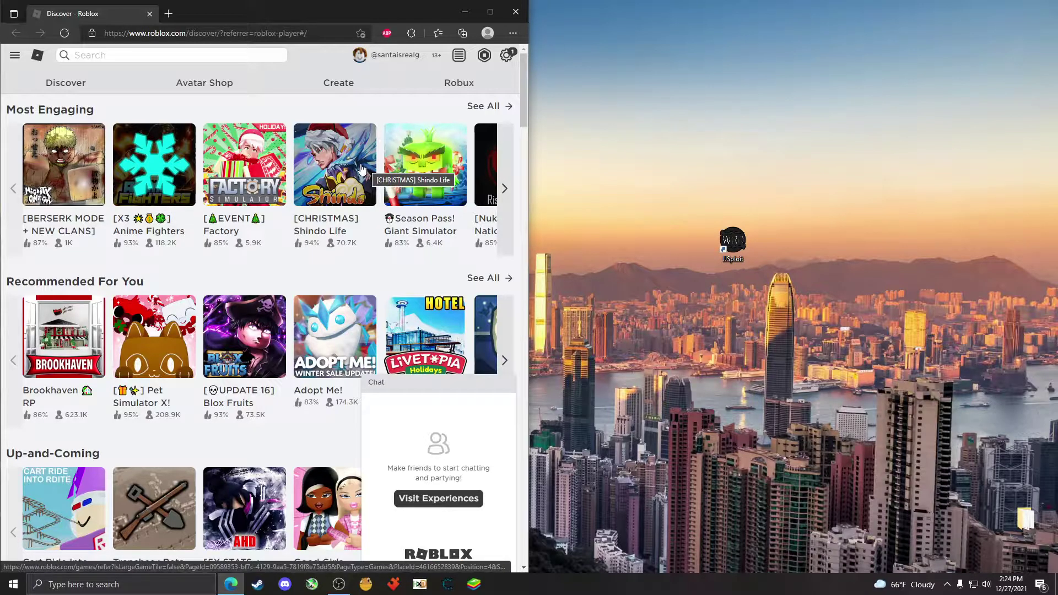
pyautogui.scroll(-1, 250, 90)
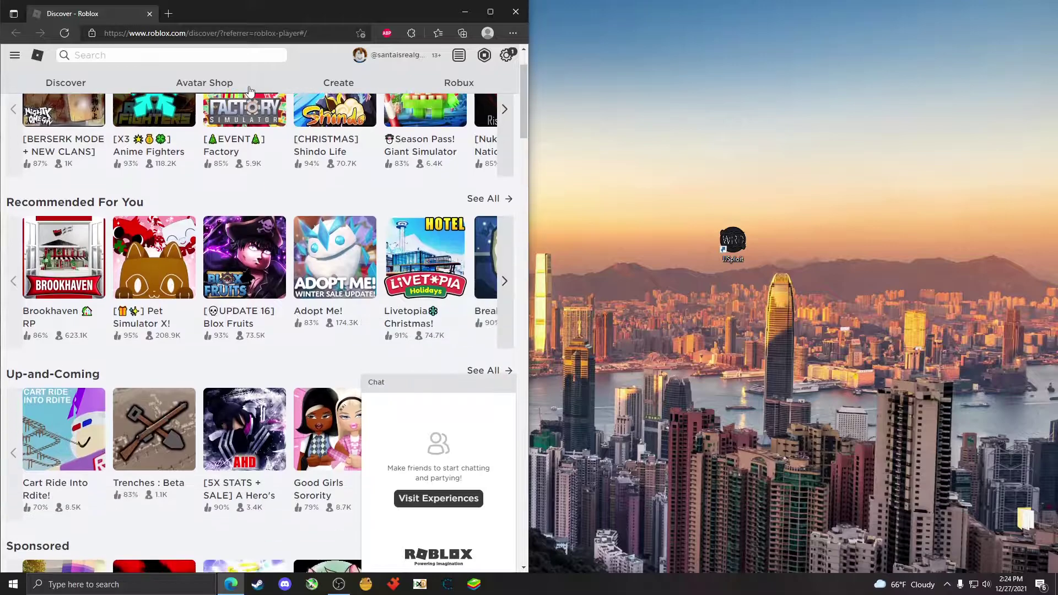
pyautogui.scroll(1, 242, 98)
pyautogui.click(169, 58)
pyautogui.write('shoot out')
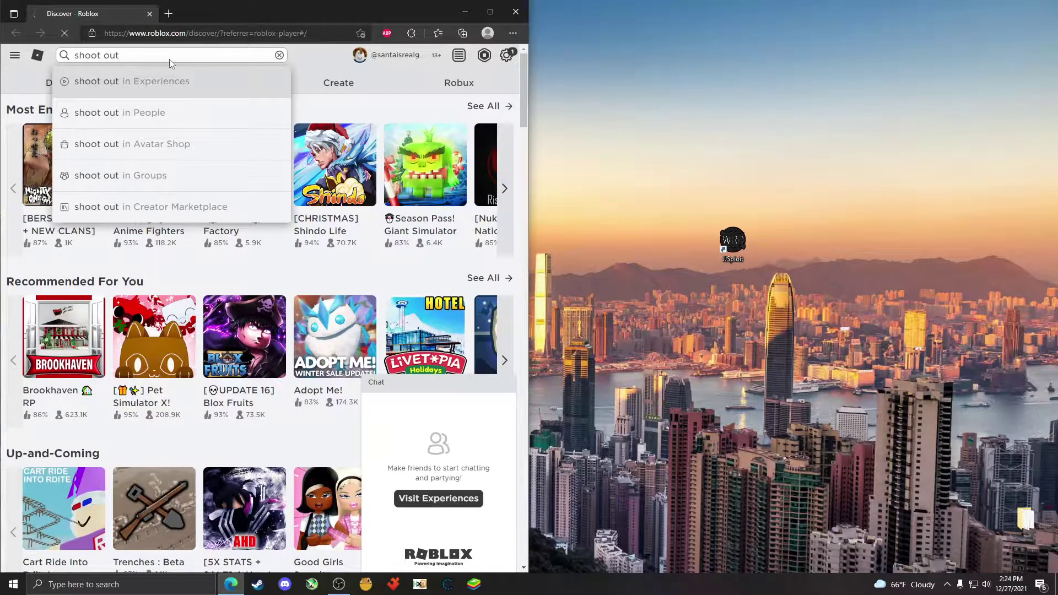
pyautogui.press('Return')
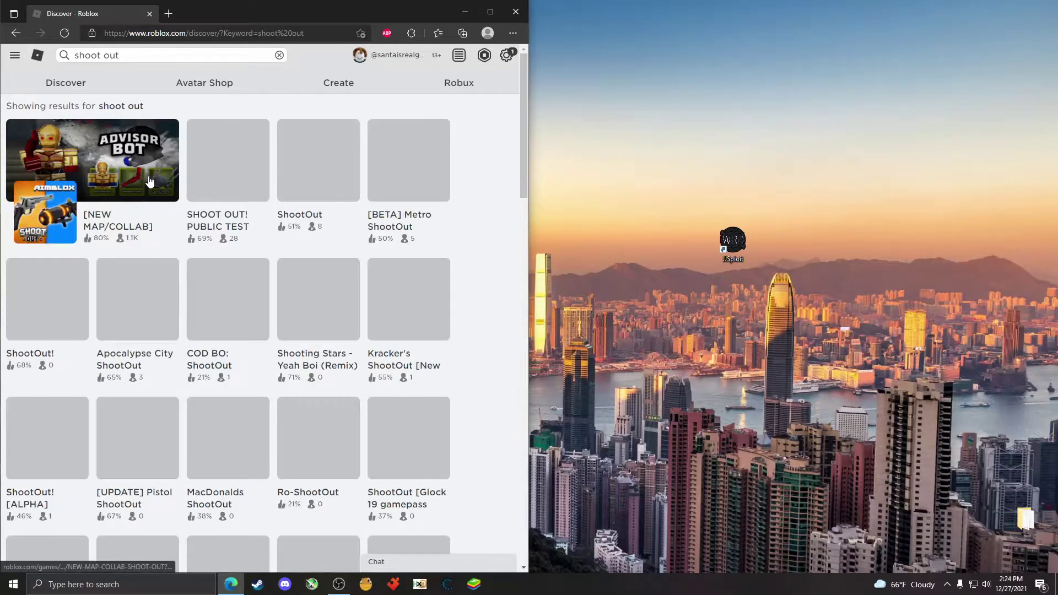
pyautogui.click(303, 155)
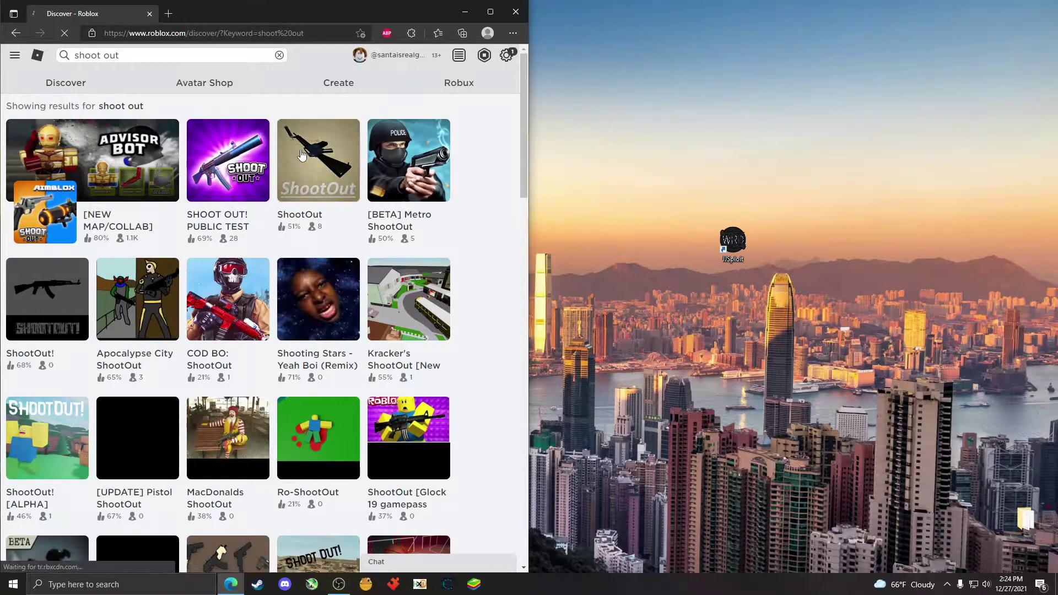
pyautogui.click(270, 407)
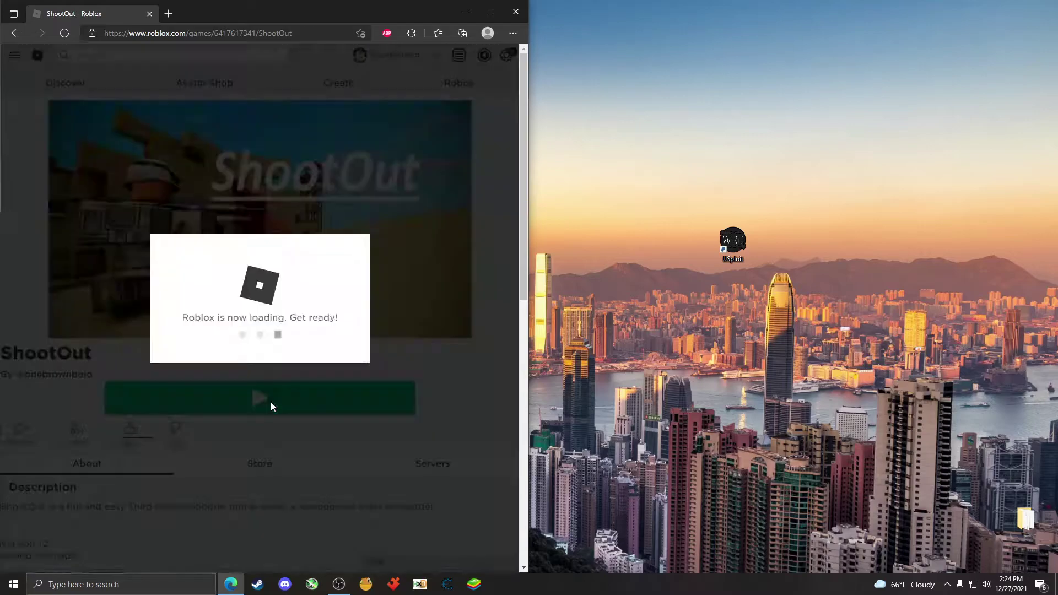
pyautogui.rightClick(740, 245)
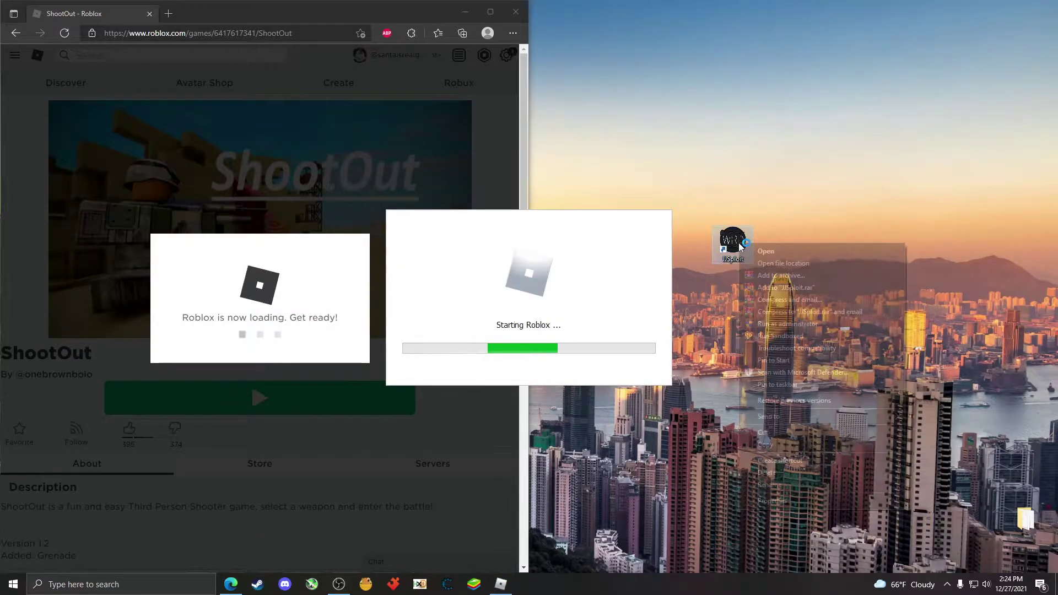
pyautogui.click(777, 502)
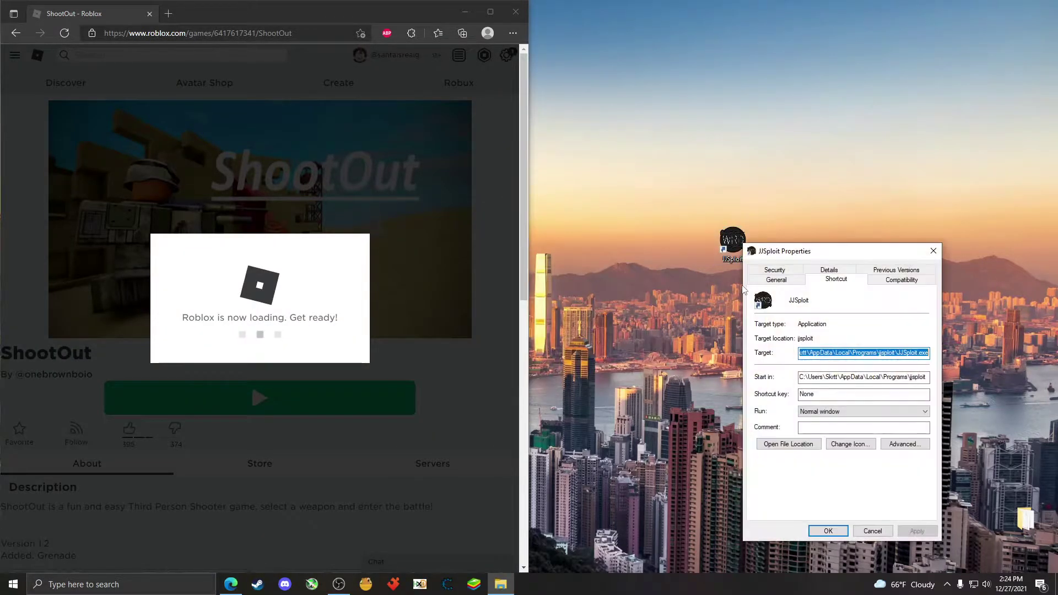
pyautogui.click(901, 279)
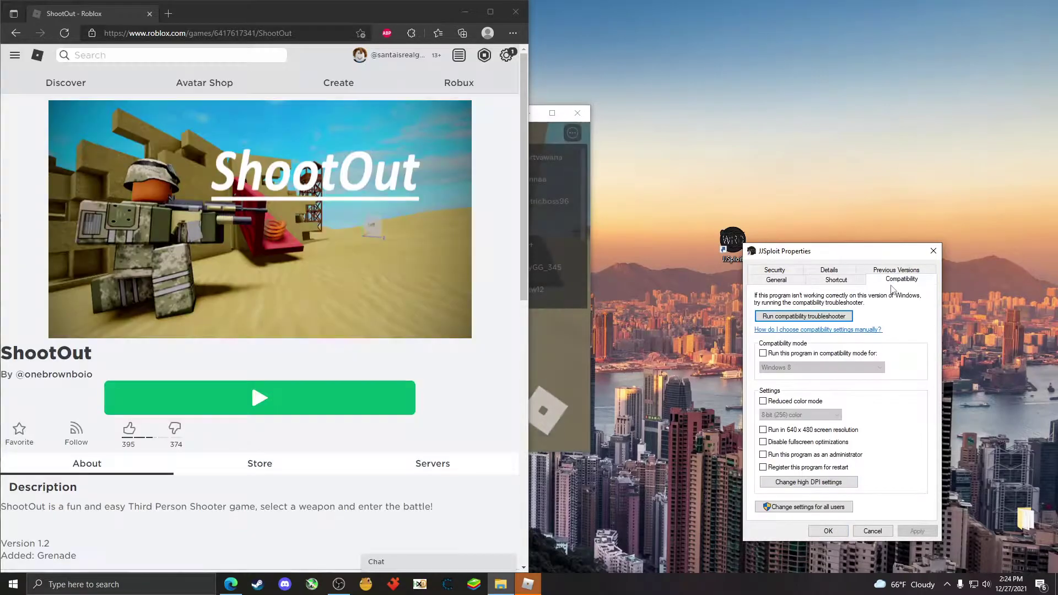
pyautogui.moveTo(828, 250); pyautogui.dragTo(856, 202)
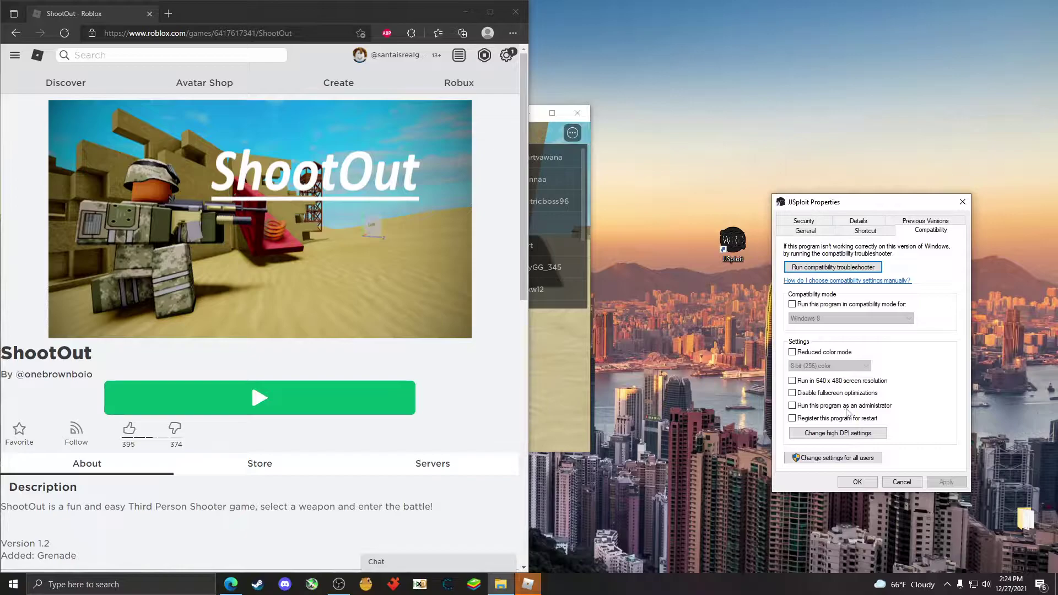
pyautogui.click(860, 482)
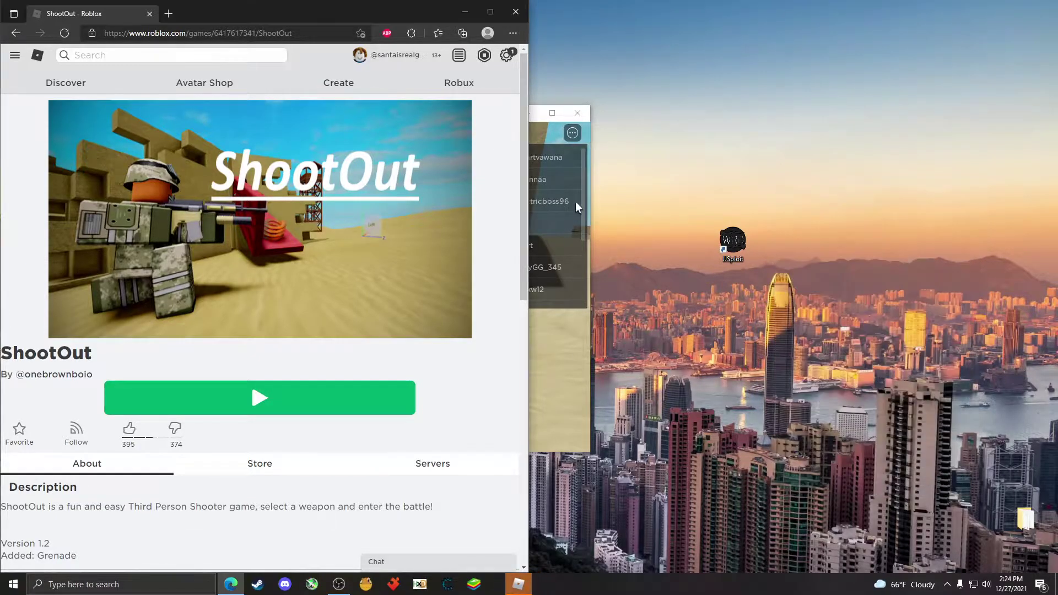
# Hide Edge, launch JJSploit beside the game window, and attach it to ShootOut
pyautogui.click(464, 16)
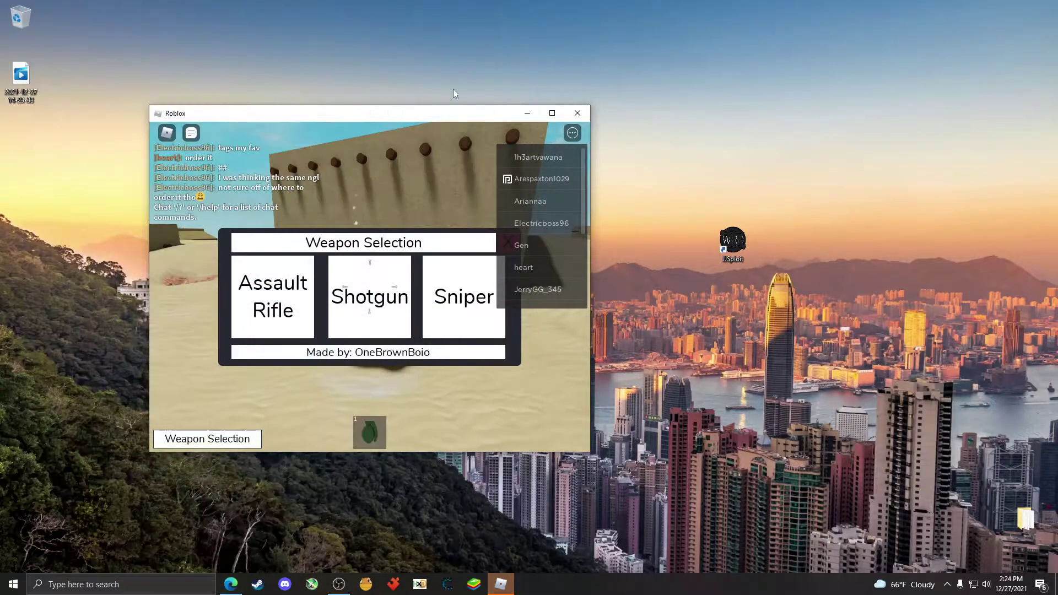
pyautogui.moveTo(453, 108); pyautogui.dragTo(532, 93)
pyautogui.click(743, 240)
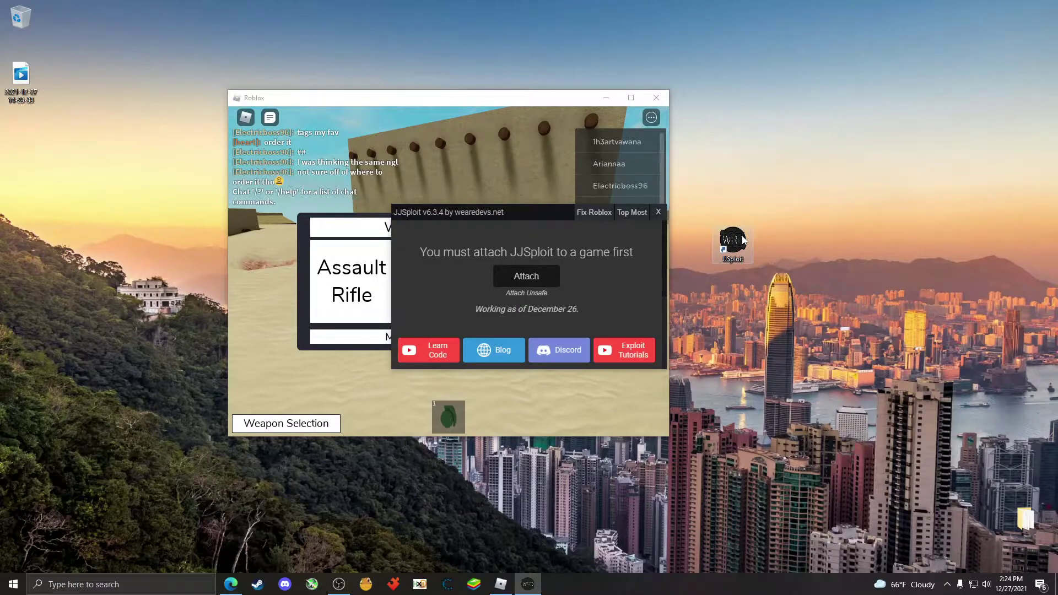
pyautogui.moveTo(535, 211); pyautogui.dragTo(888, 177)
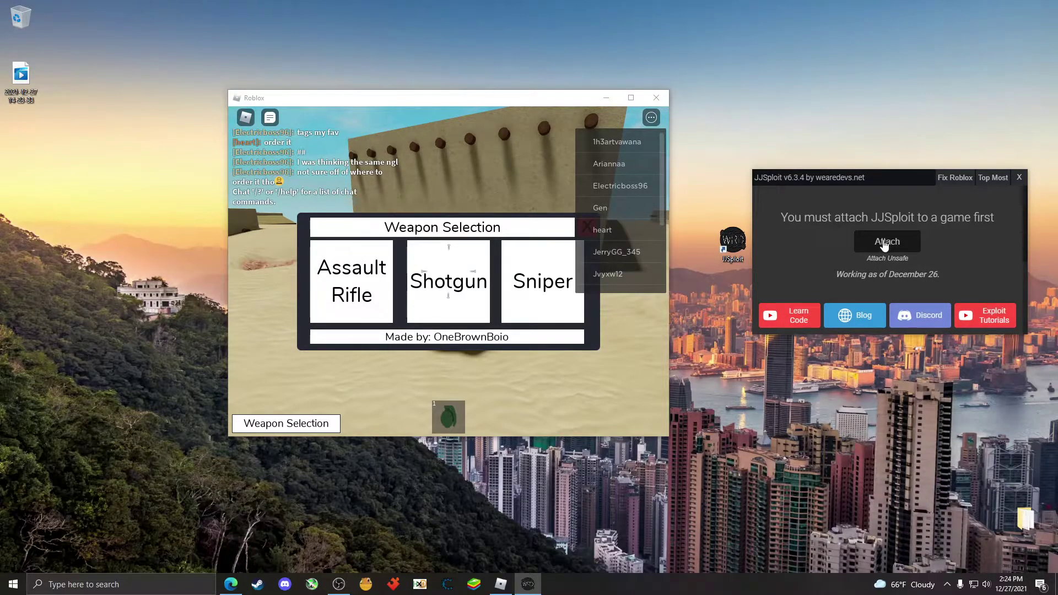
pyautogui.click(887, 242)
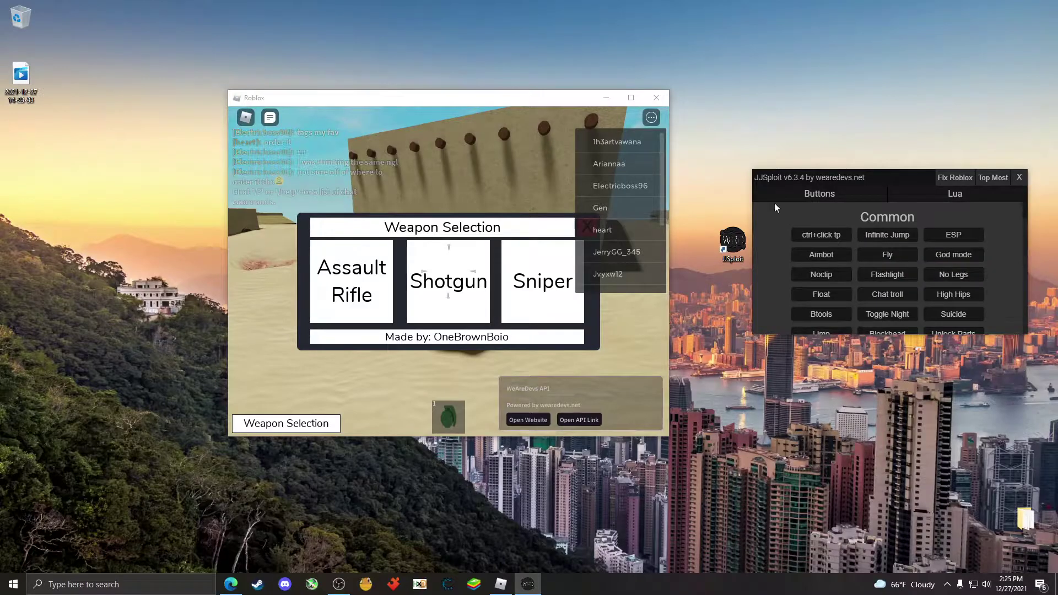
# Maximize the Roblox window, pick the Assault Rifle, and run forward
pyautogui.click(633, 98)
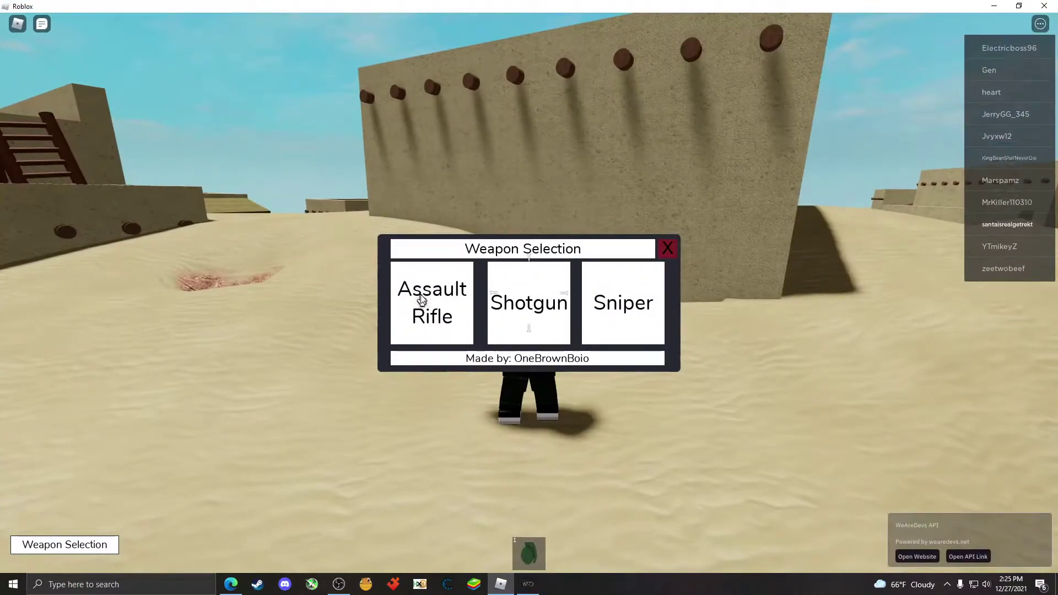
pyautogui.click(438, 301)
pyautogui.press('w')
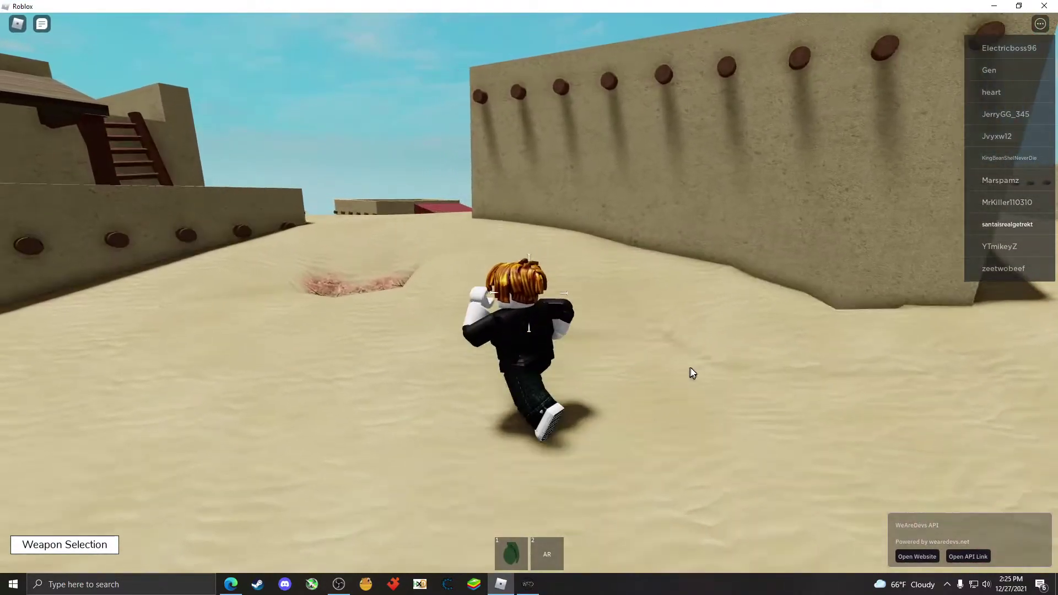
# Bring the JJSploit cheat panel to the front, move it up-left, and enlarge it
pyautogui.click(528, 584)
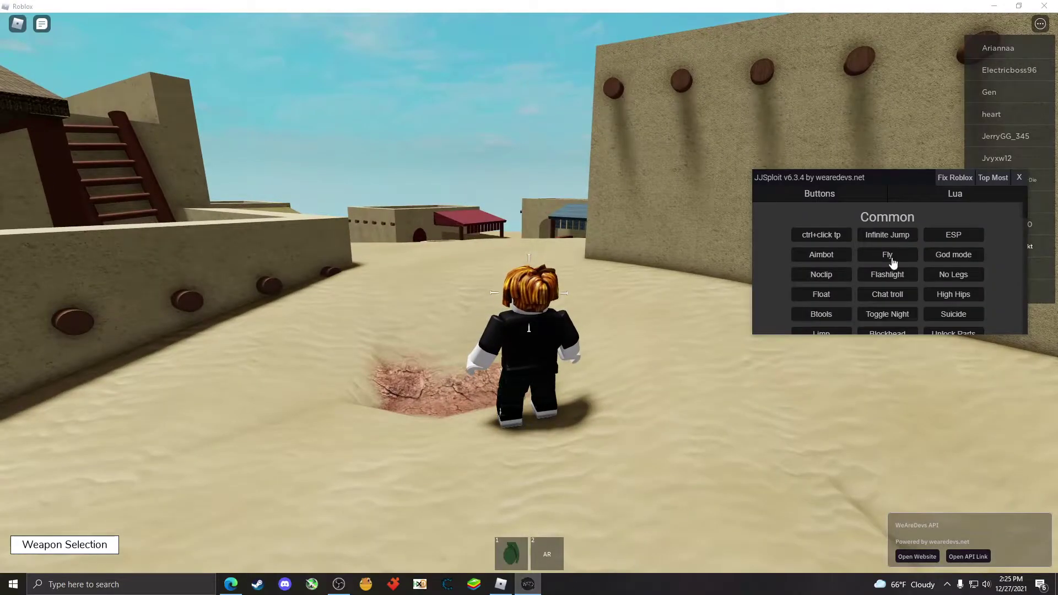
pyautogui.moveTo(801, 175); pyautogui.dragTo(720, 150)
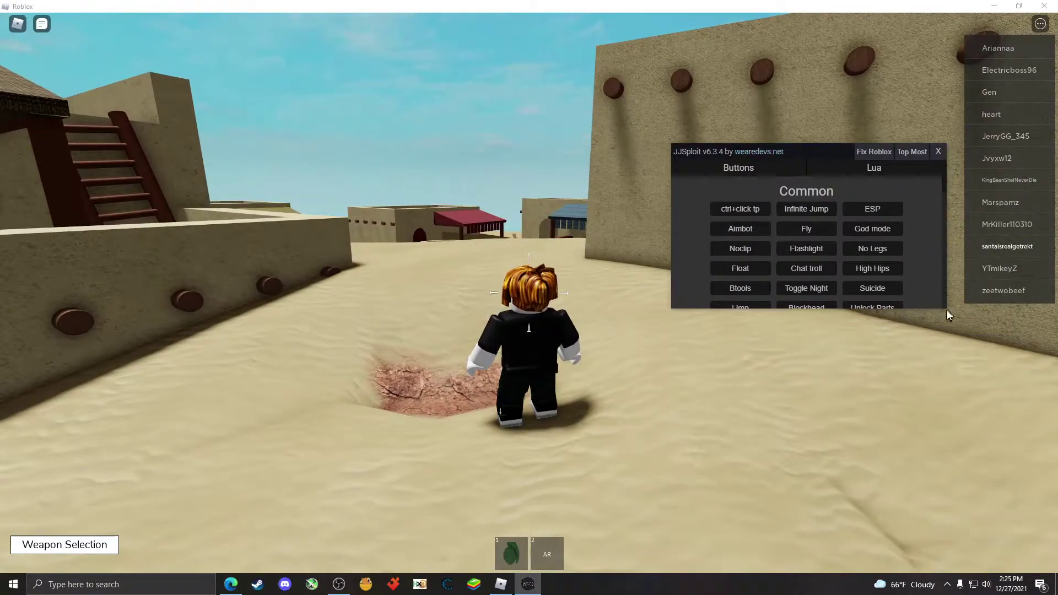
pyautogui.moveTo(943, 308); pyautogui.dragTo(1001, 505)
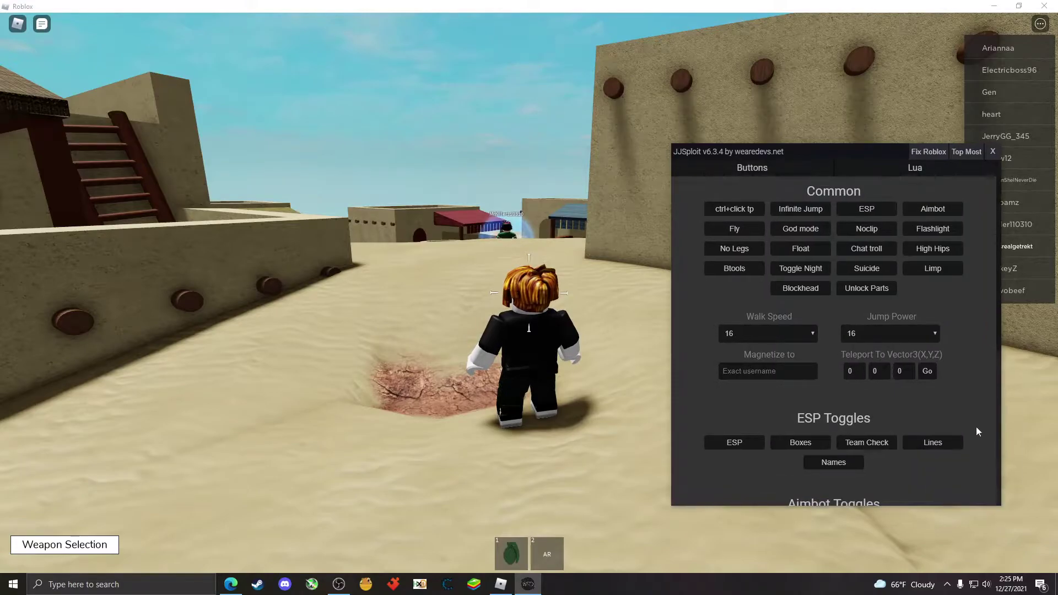
pyautogui.scroll(-3, 897, 240)
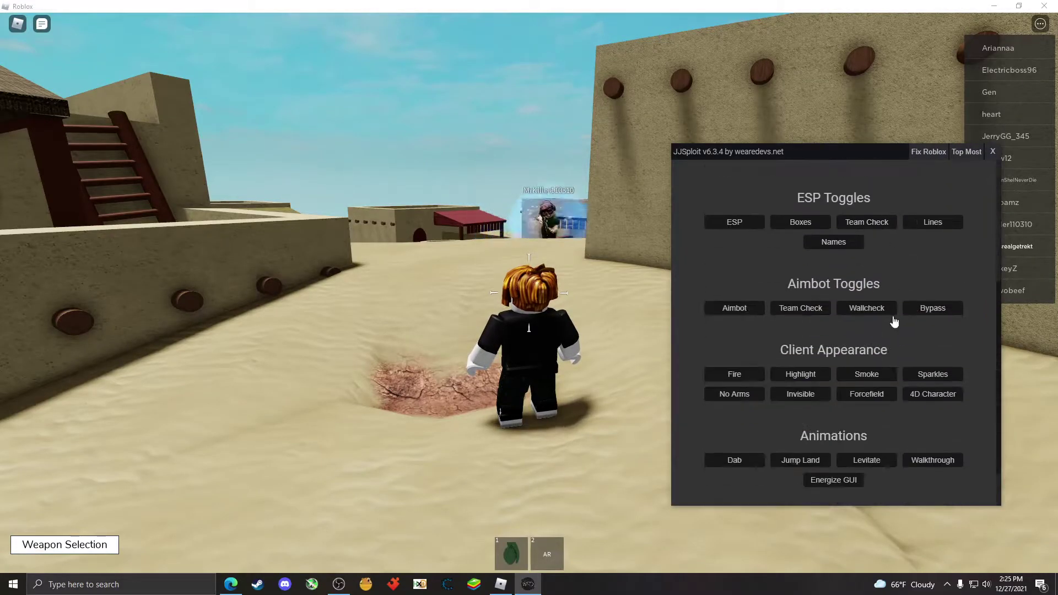
pyautogui.scroll(-1, 894, 319)
pyautogui.scroll(2, 916, 386)
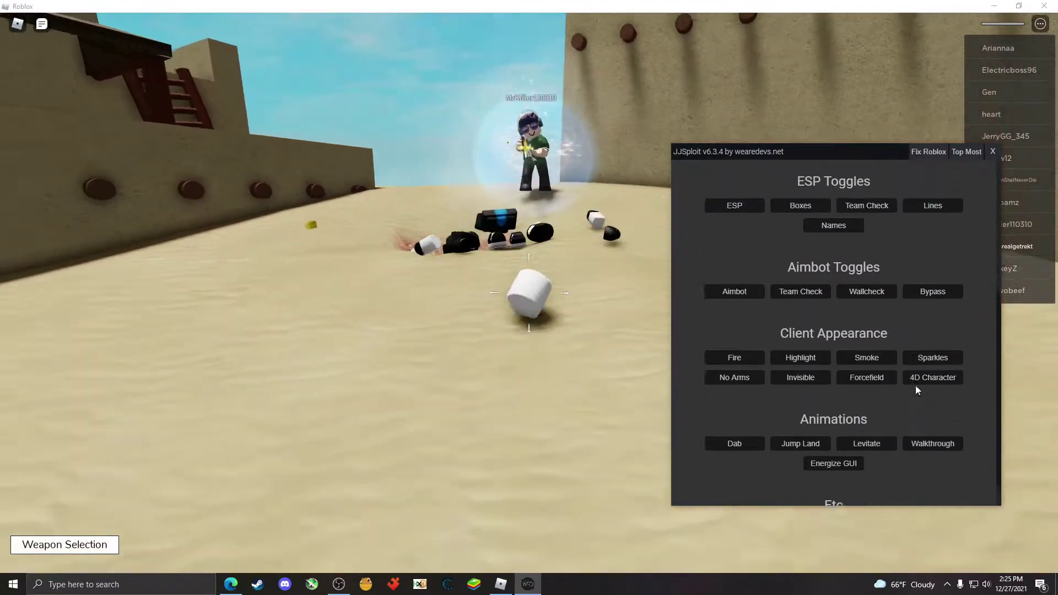
pyautogui.scroll(2, 915, 385)
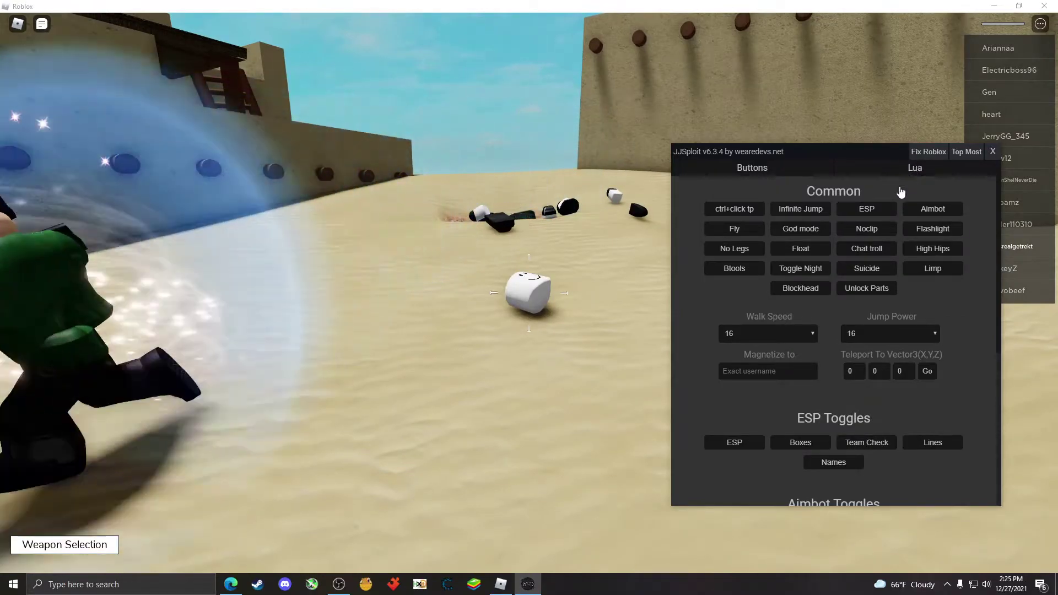
# Return to JJSploit's cheat buttons and choose the Assault Rifle in the game
pyautogui.click(915, 167)
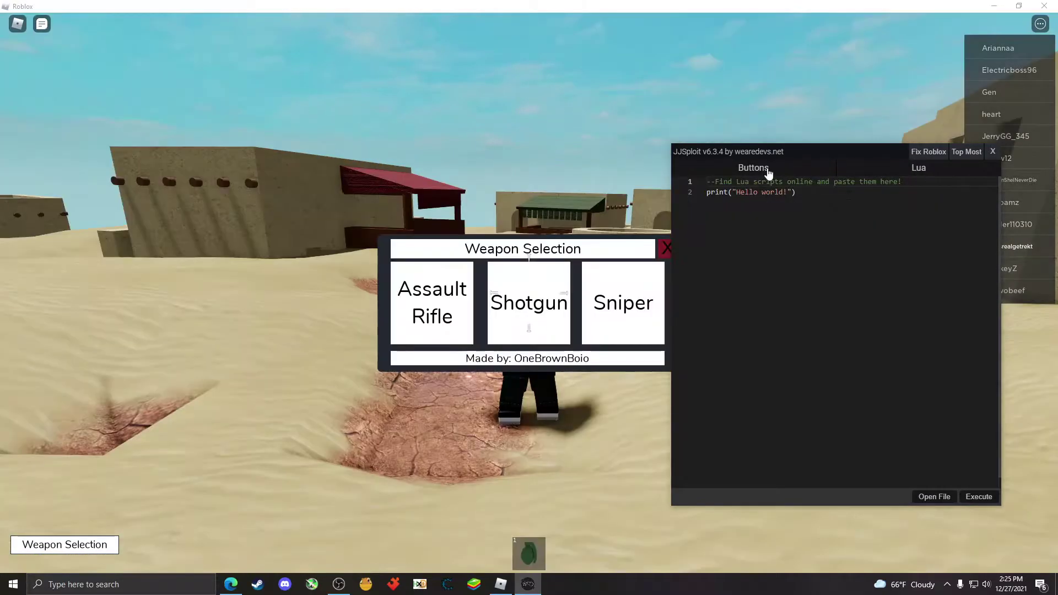
pyautogui.click(748, 170)
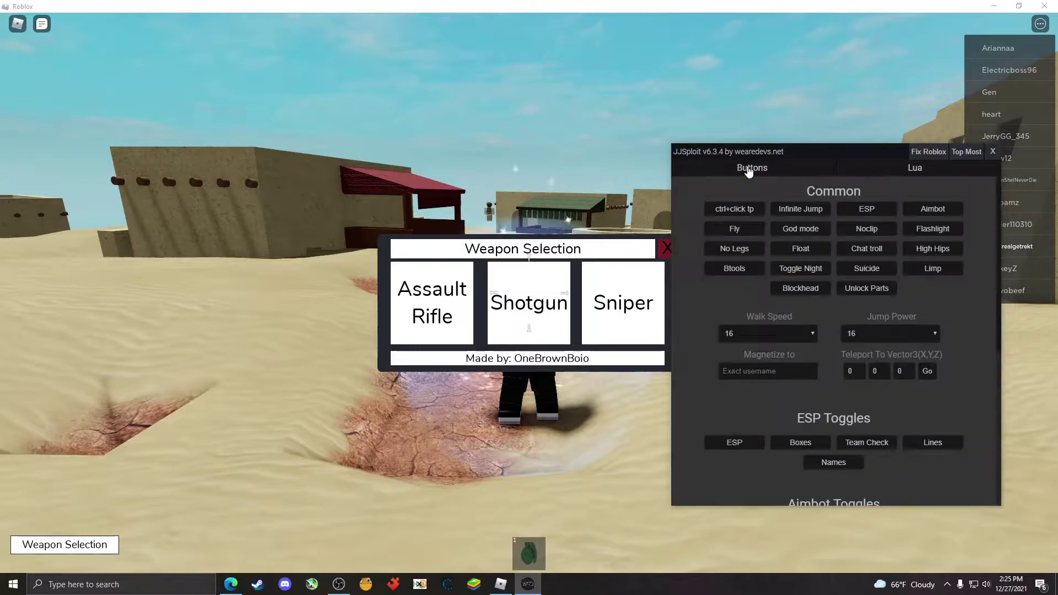
pyautogui.click(439, 311)
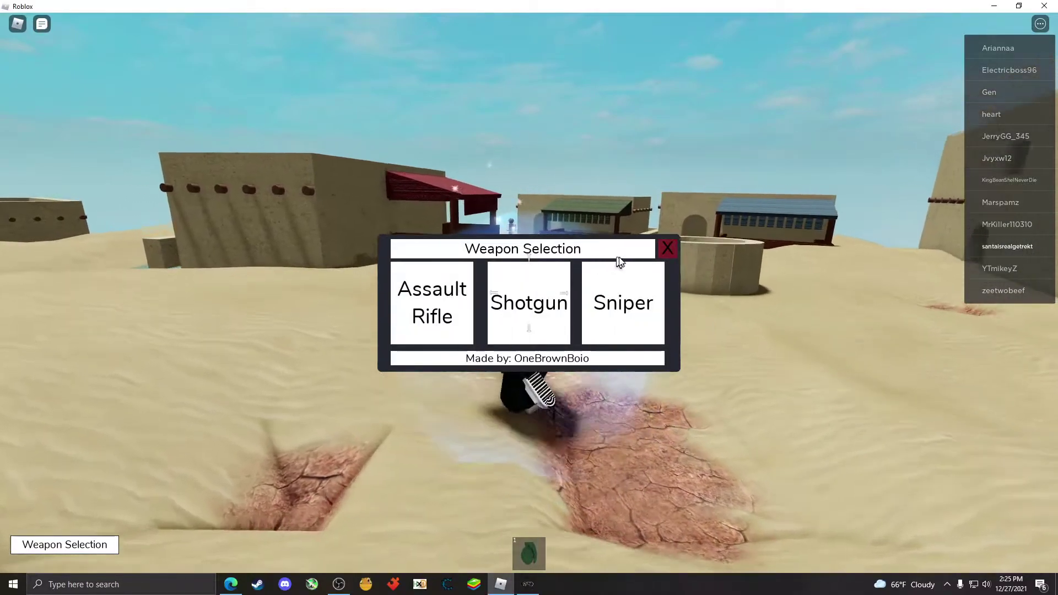
pyautogui.click(454, 285)
pyautogui.hotkey('alt', 'Tab')
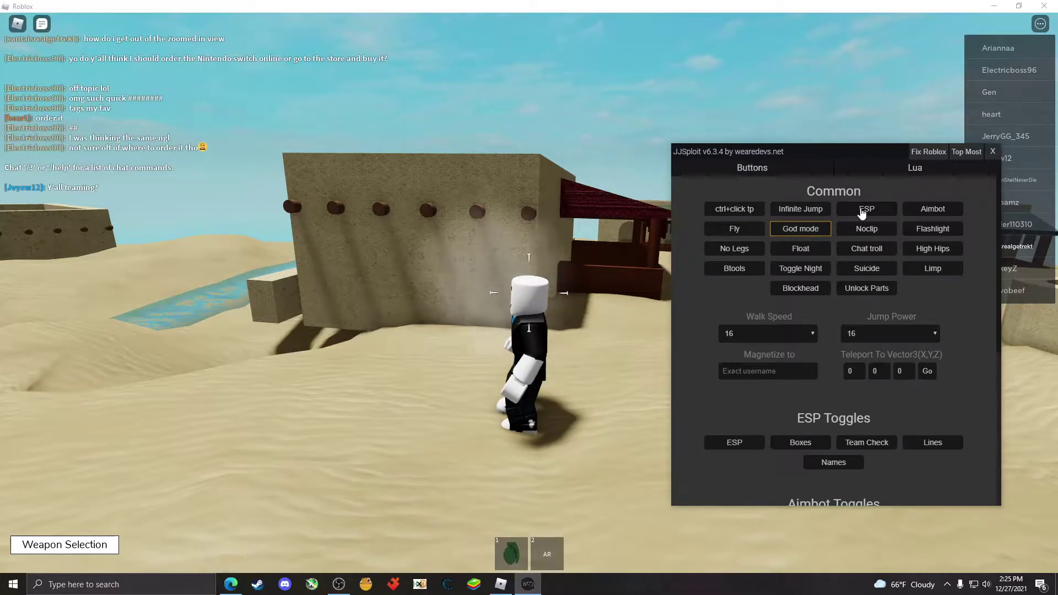
pyautogui.scroll(-3, 863, 213)
# Turn on the ESP, Fly, Noclip and Aimbot cheats in JJSploit
pyautogui.click(738, 201)
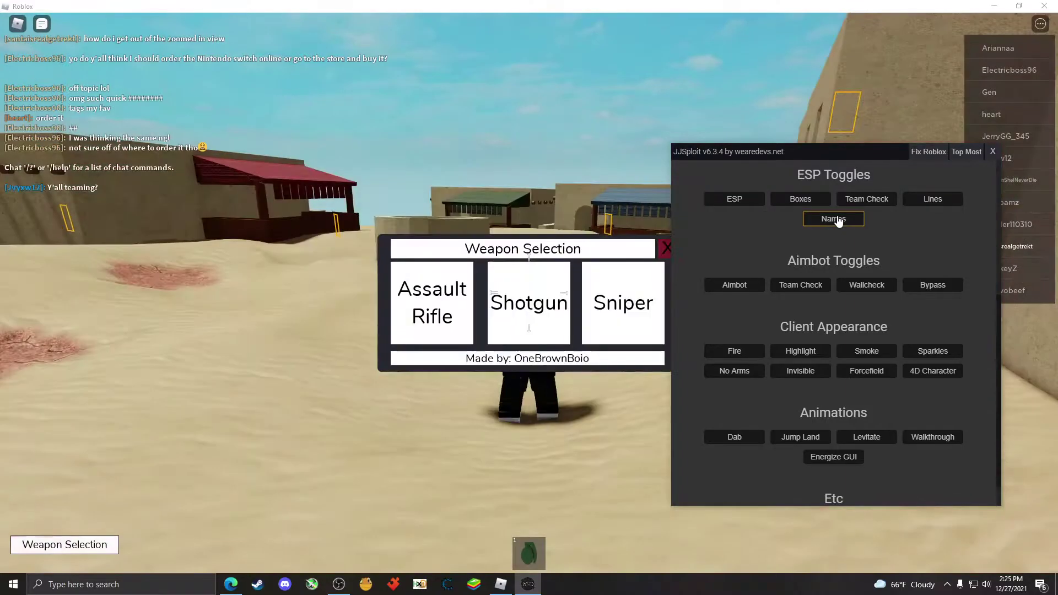
pyautogui.scroll(1, 862, 245)
pyautogui.scroll(2, 843, 274)
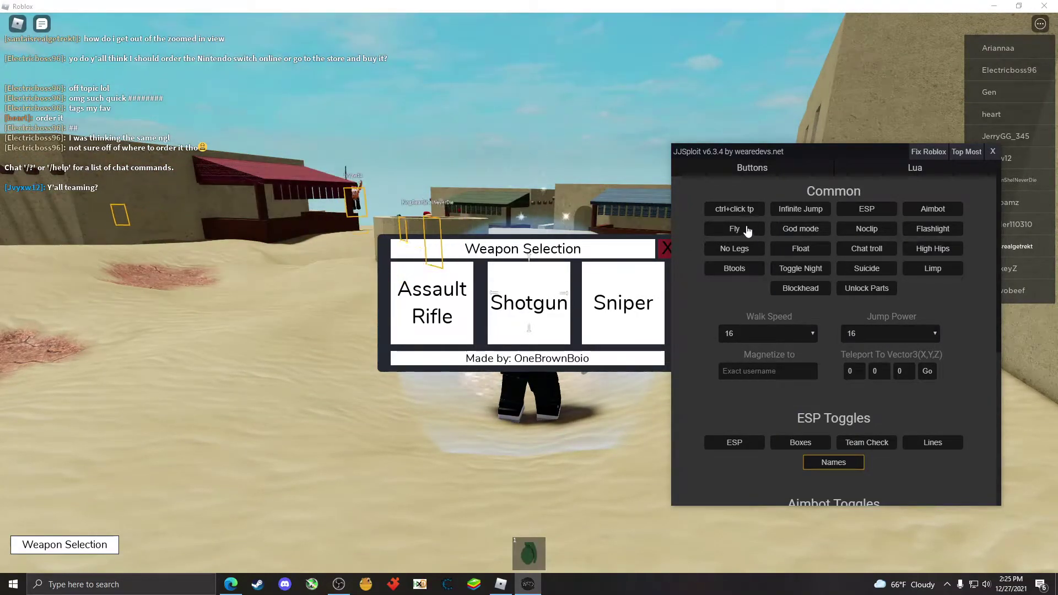
pyautogui.click(738, 229)
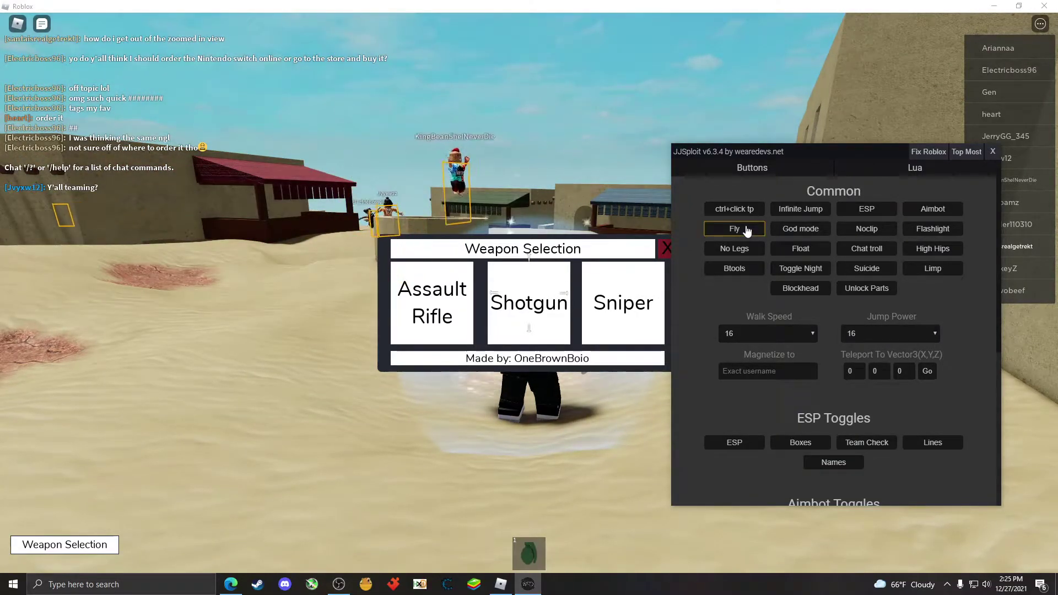
pyautogui.click(855, 235)
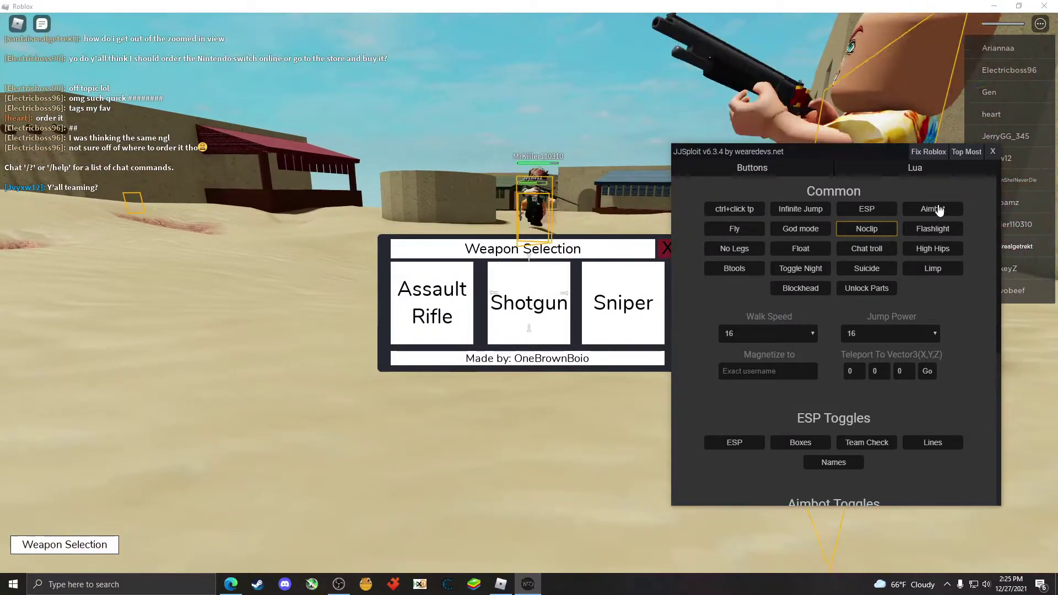
pyautogui.scroll(-3, 898, 224)
pyautogui.click(734, 251)
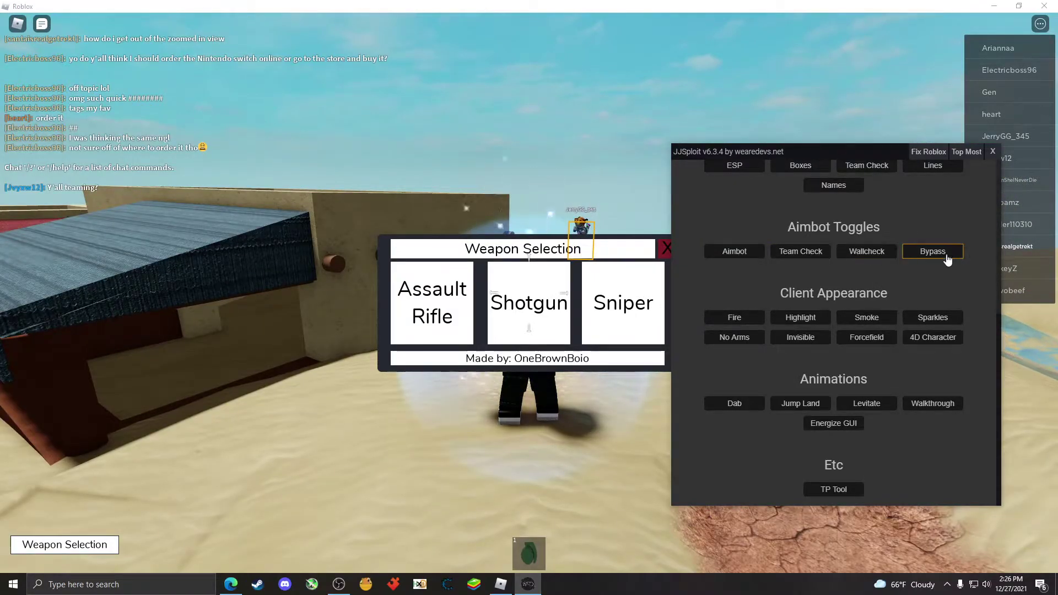
pyautogui.scroll(2, 848, 364)
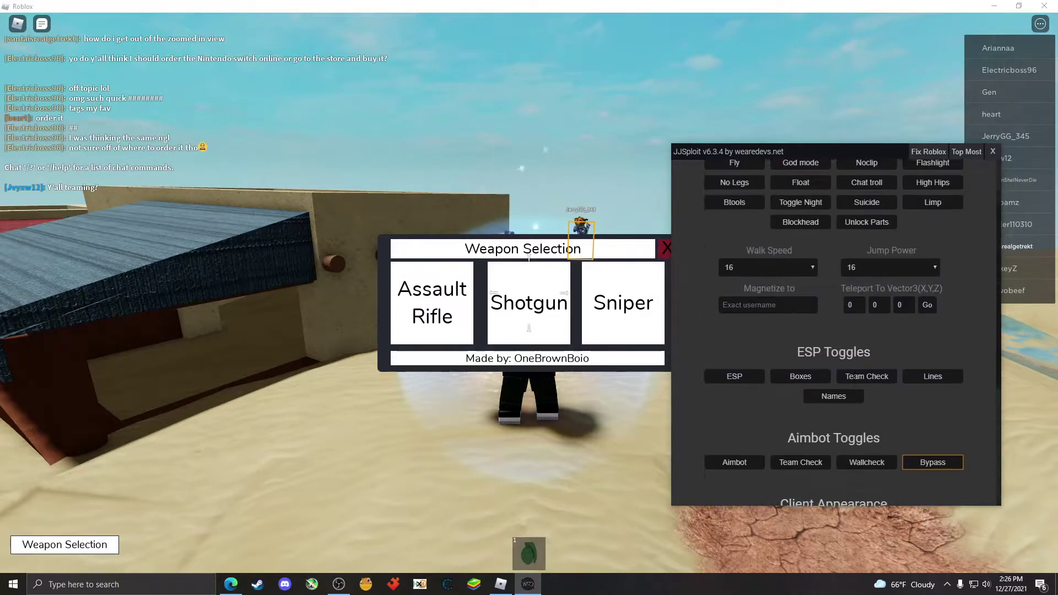
pyautogui.scroll(1, 854, 378)
pyautogui.scroll(1, 856, 358)
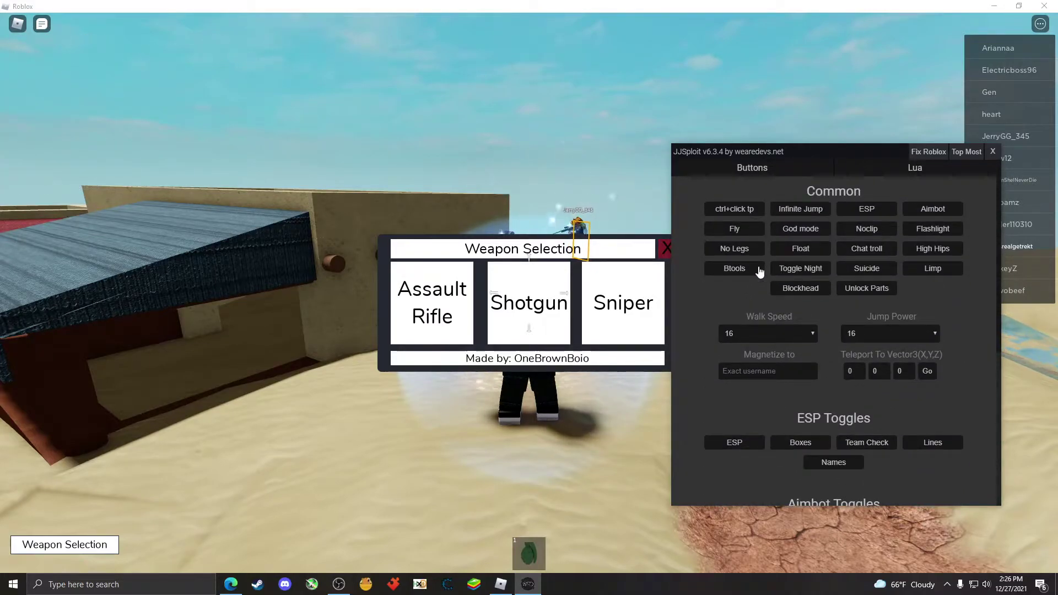
# Toggle night in JJSploit, then choose and equip the assault rifle in the game
pyautogui.click(799, 269)
pyautogui.click(533, 289)
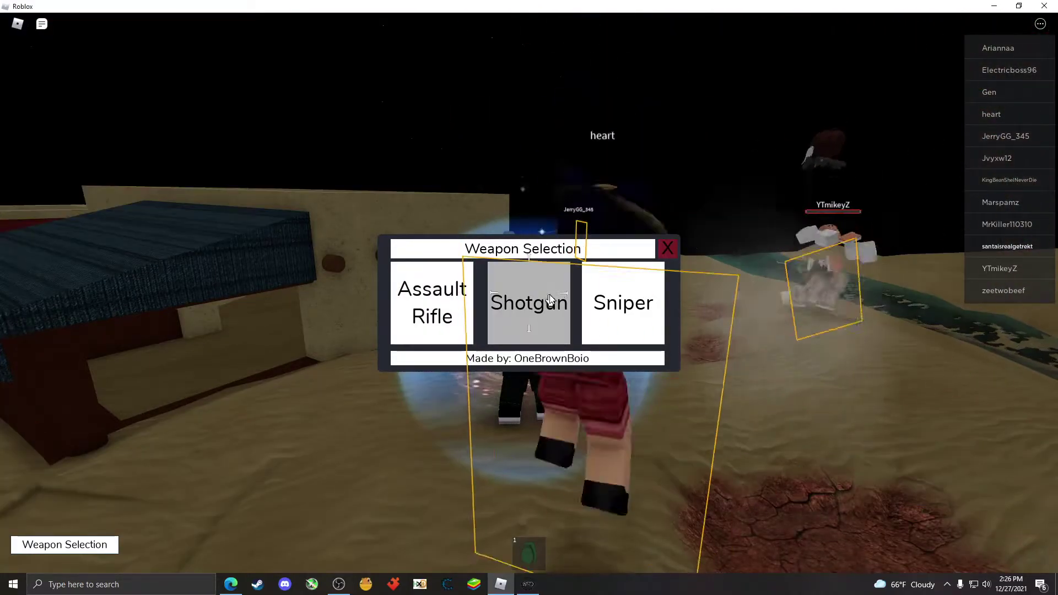
pyautogui.click(430, 299)
pyautogui.press('w')
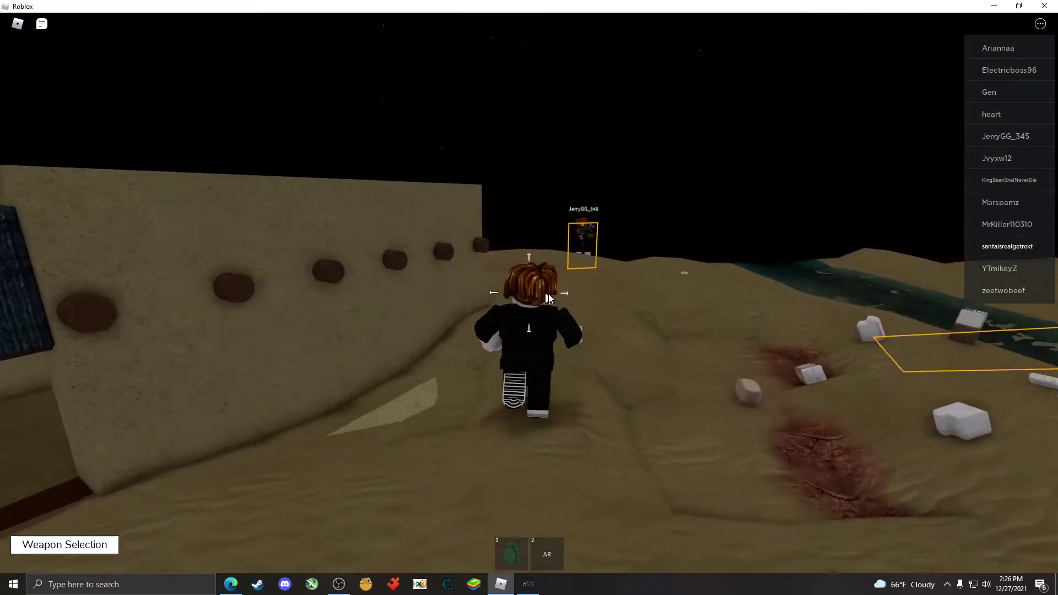
pyautogui.press('2')
# Shoot down the nearby enemy, then jump onto the sandy wall and walk along it
pyautogui.click(529, 294)
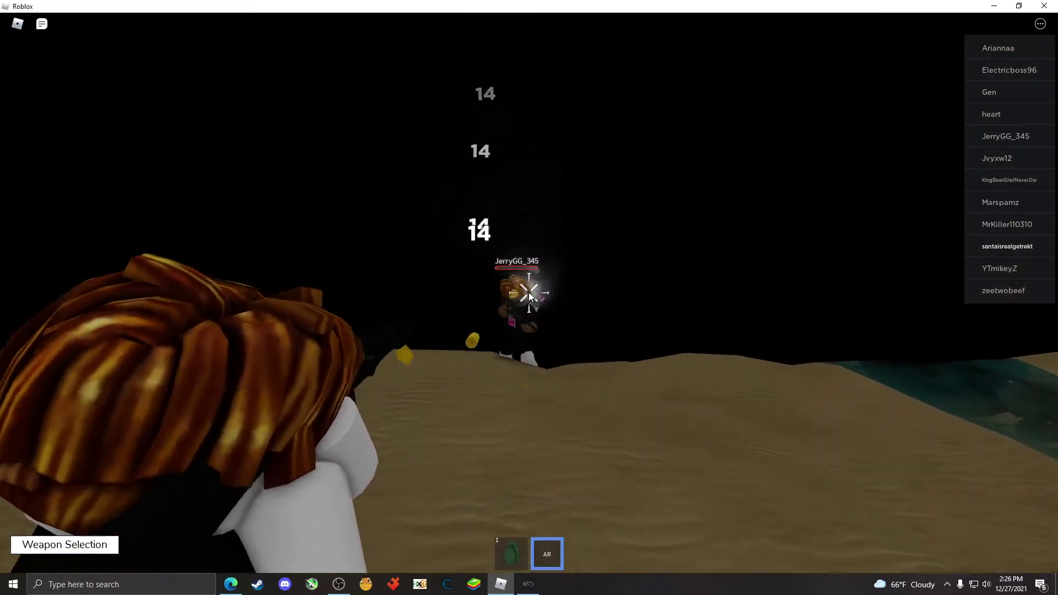
pyautogui.click(528, 293)
pyautogui.press('w')
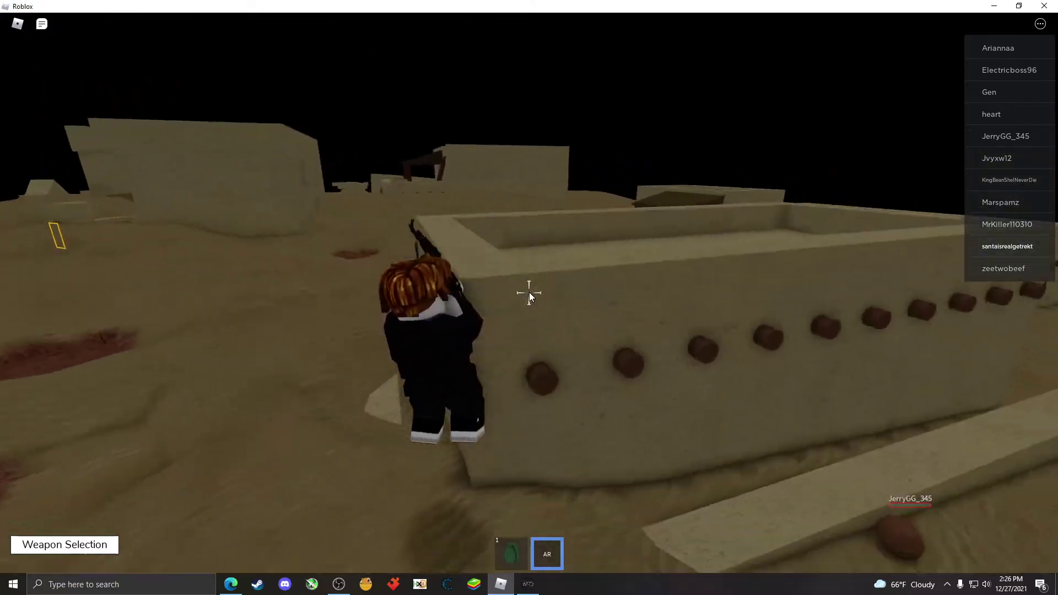
pyautogui.press('space')
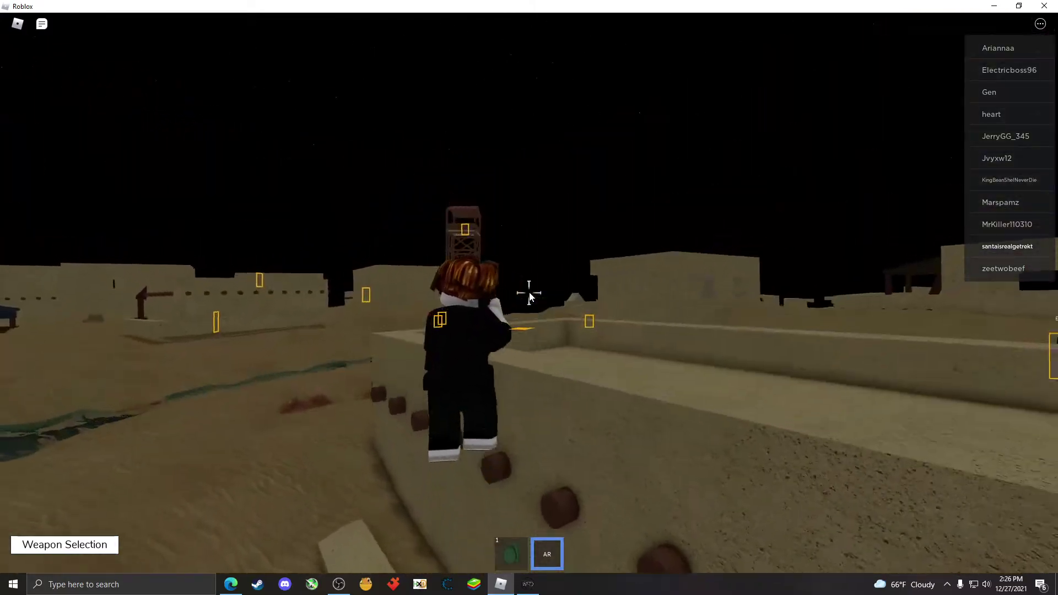
pyautogui.press('w')
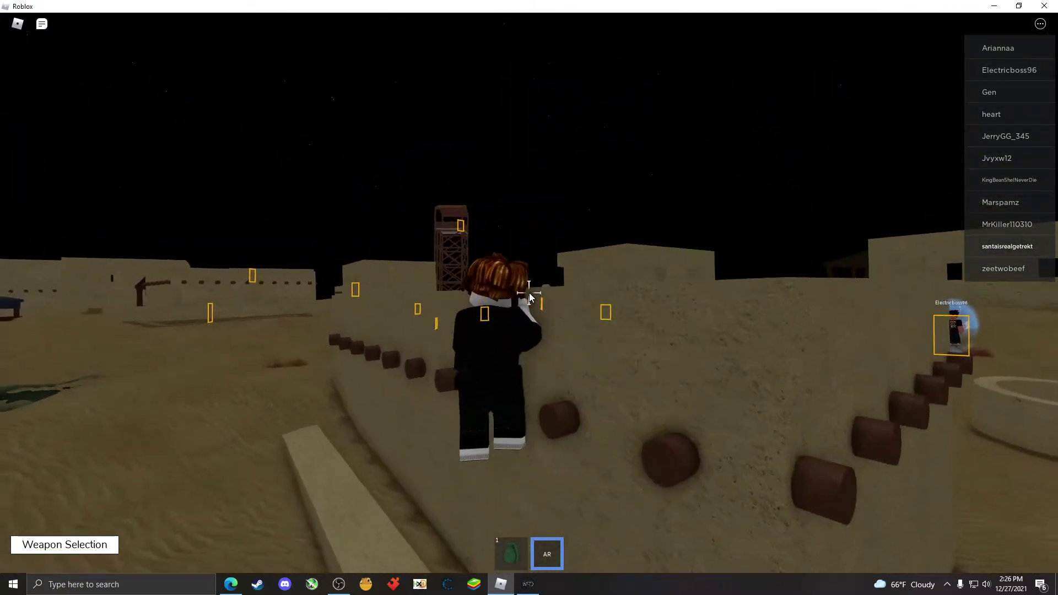
# Open and close the game's pause menu twice
pyautogui.press('Escape')
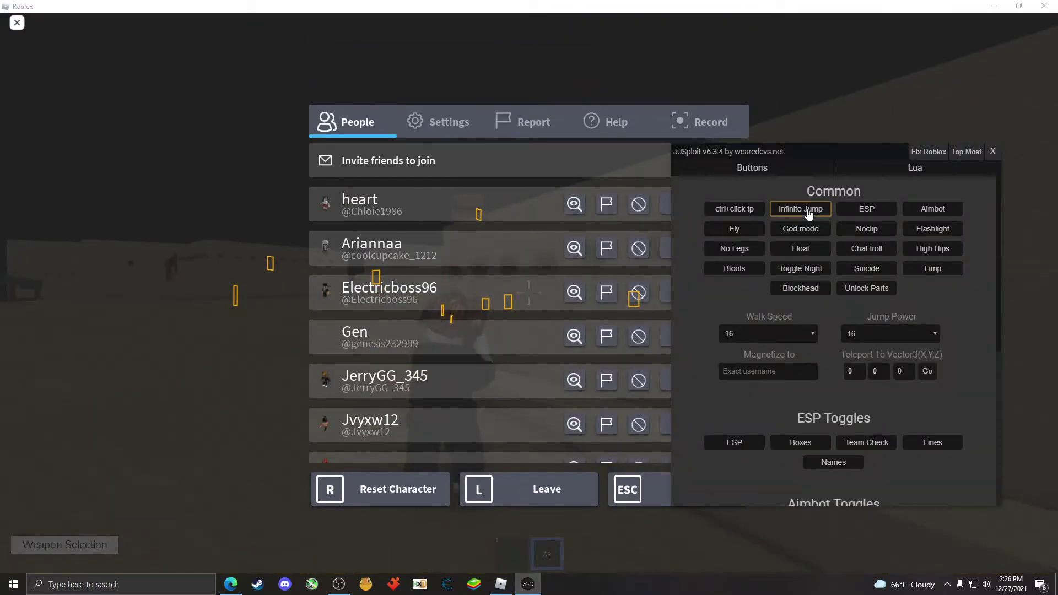
pyautogui.press('Escape')
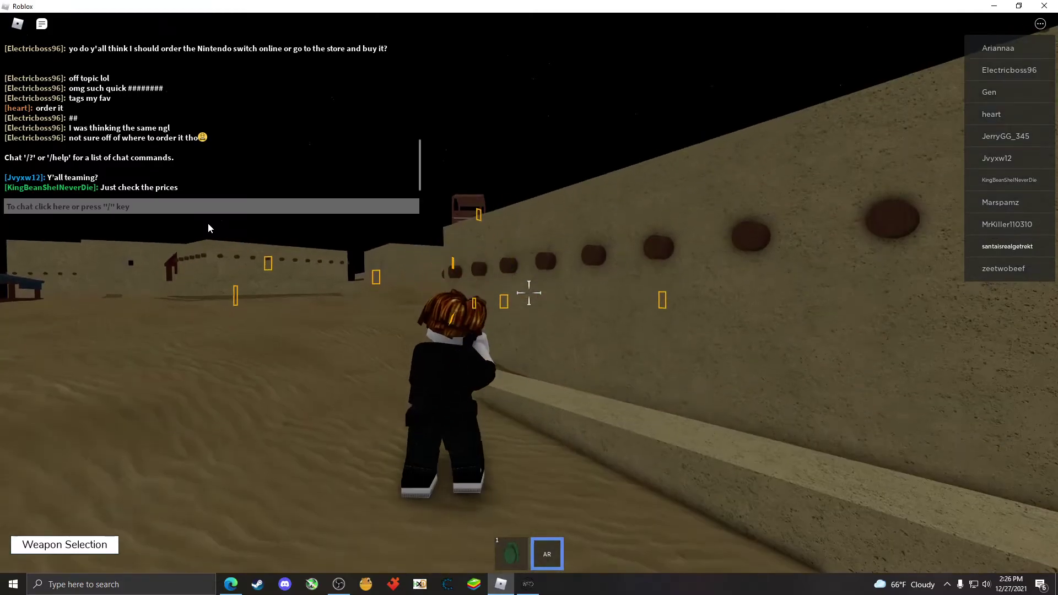
pyautogui.press('Escape')
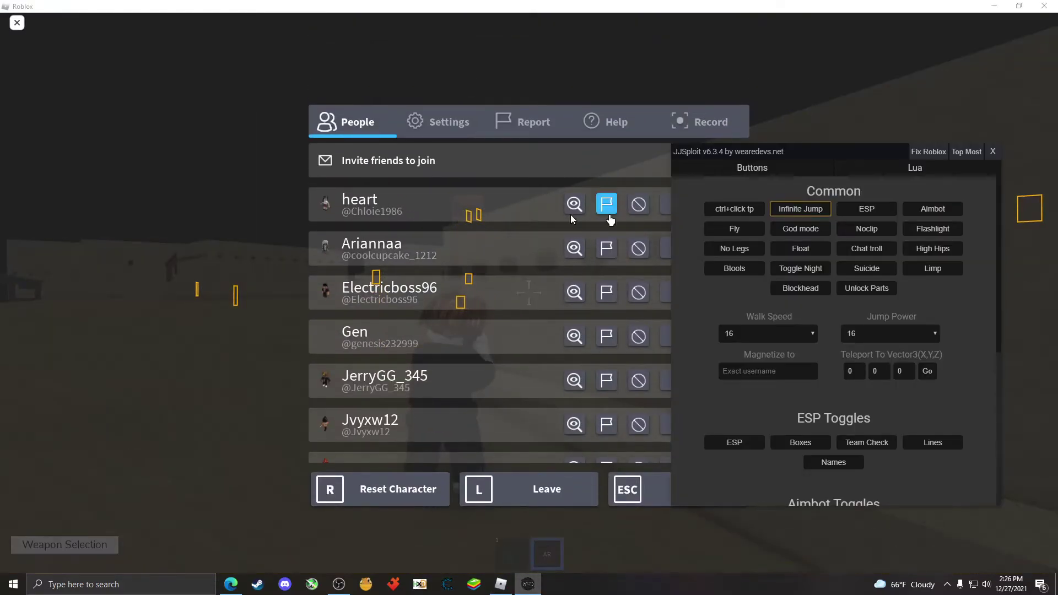
pyautogui.press('Escape')
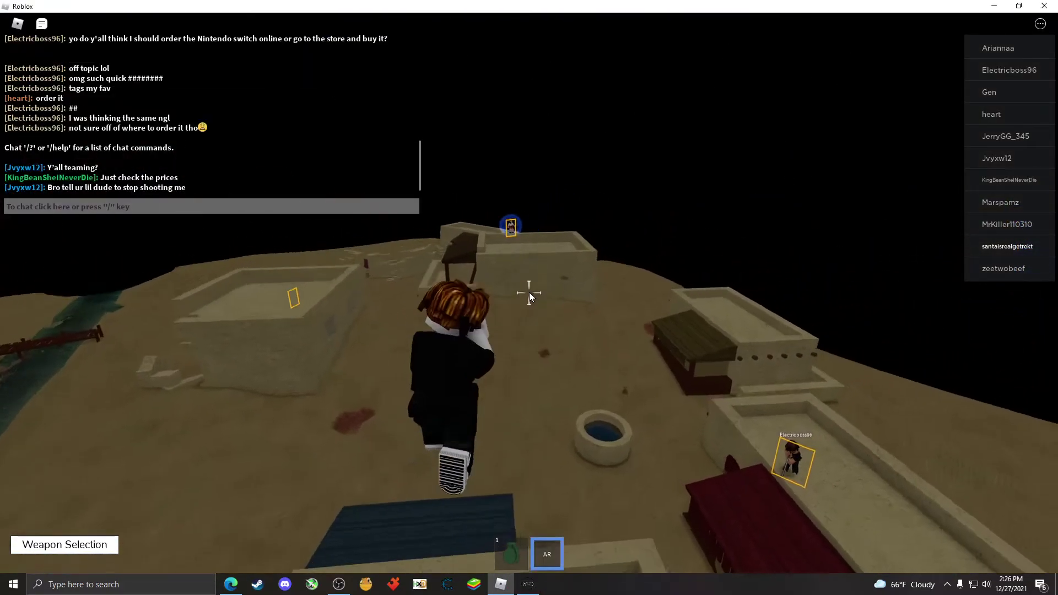
# Fly high over the map, fire four rifle shots at enemies below, then run toward the watchtower
pyautogui.press('w')
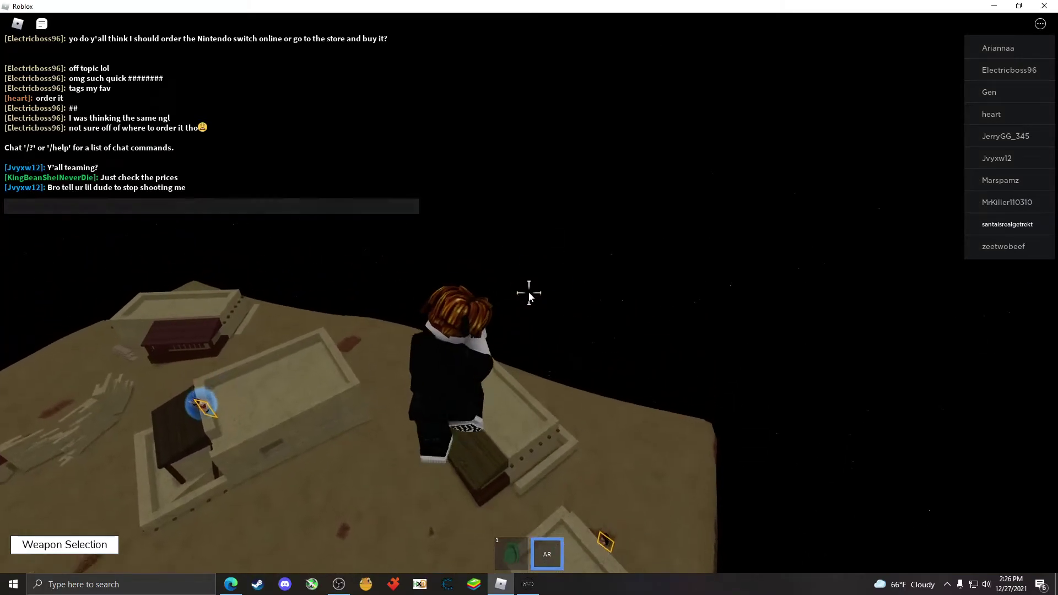
pyautogui.click(529, 294)
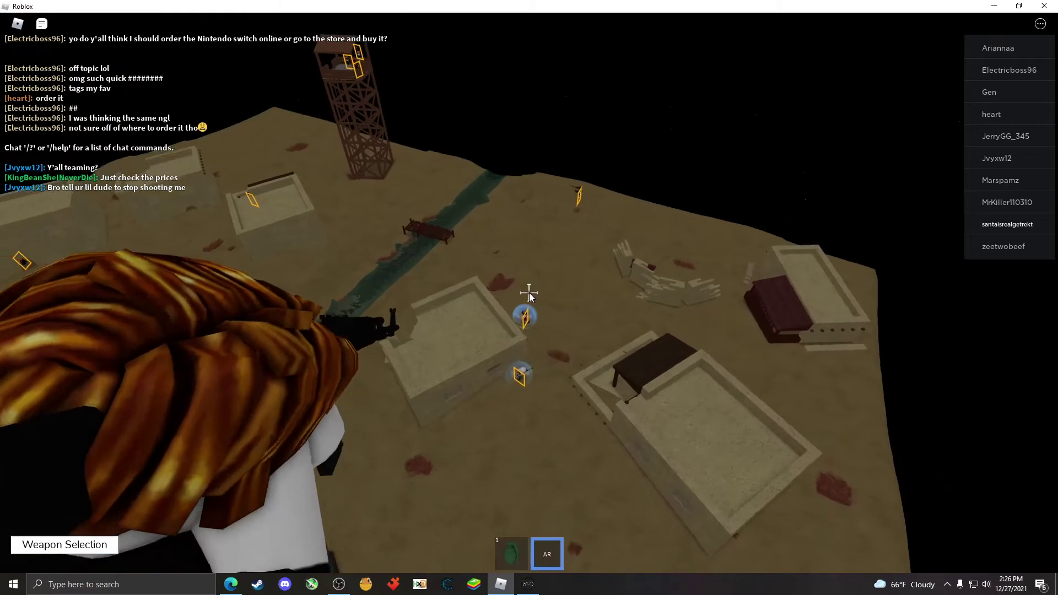
pyautogui.click(529, 294)
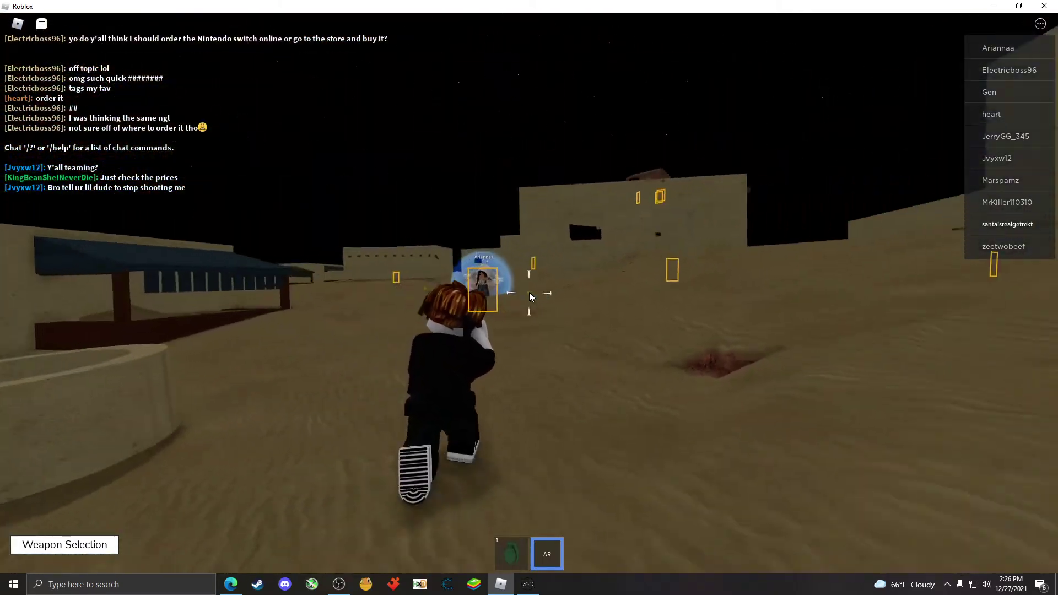
pyautogui.click(529, 292)
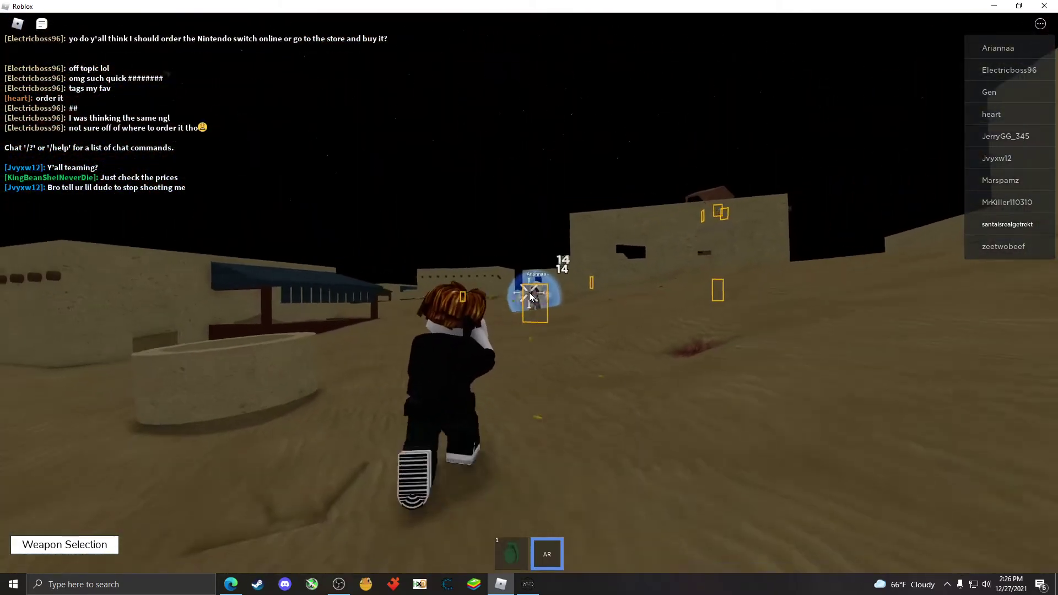
pyautogui.click(529, 292)
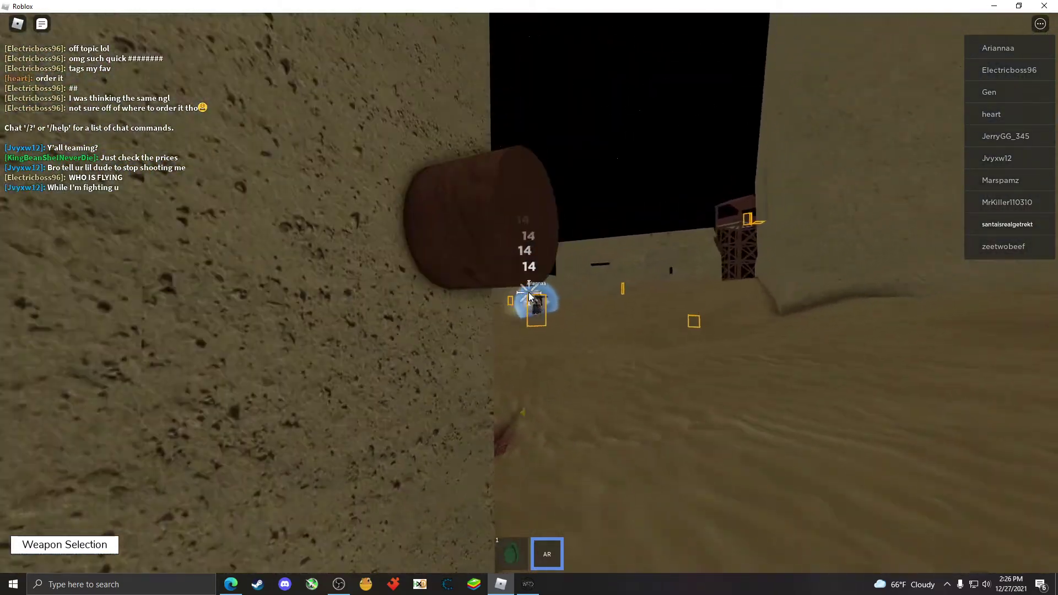
pyautogui.press('w')
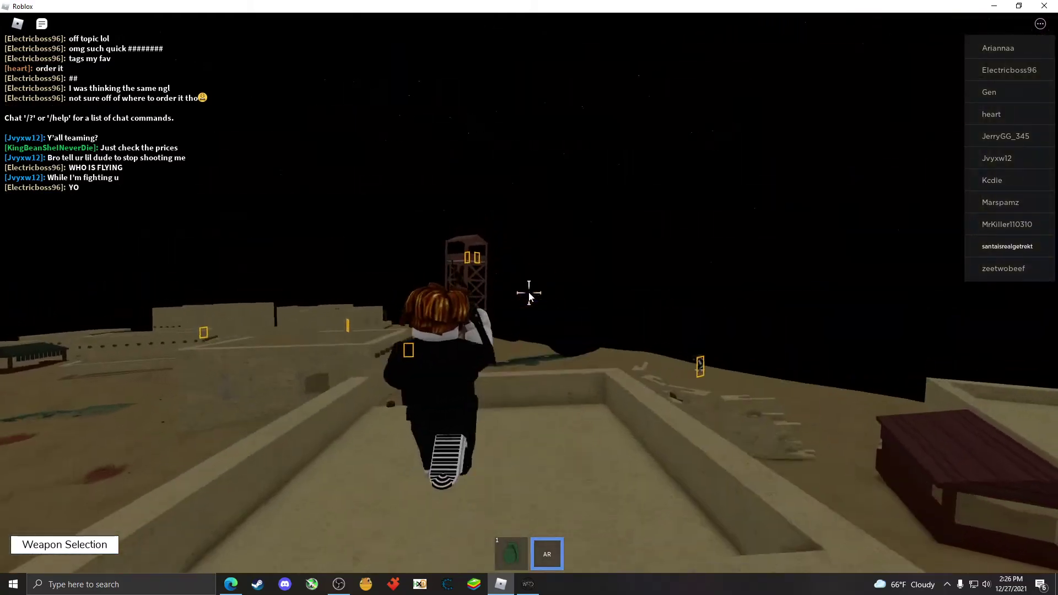
pyautogui.press('Escape')
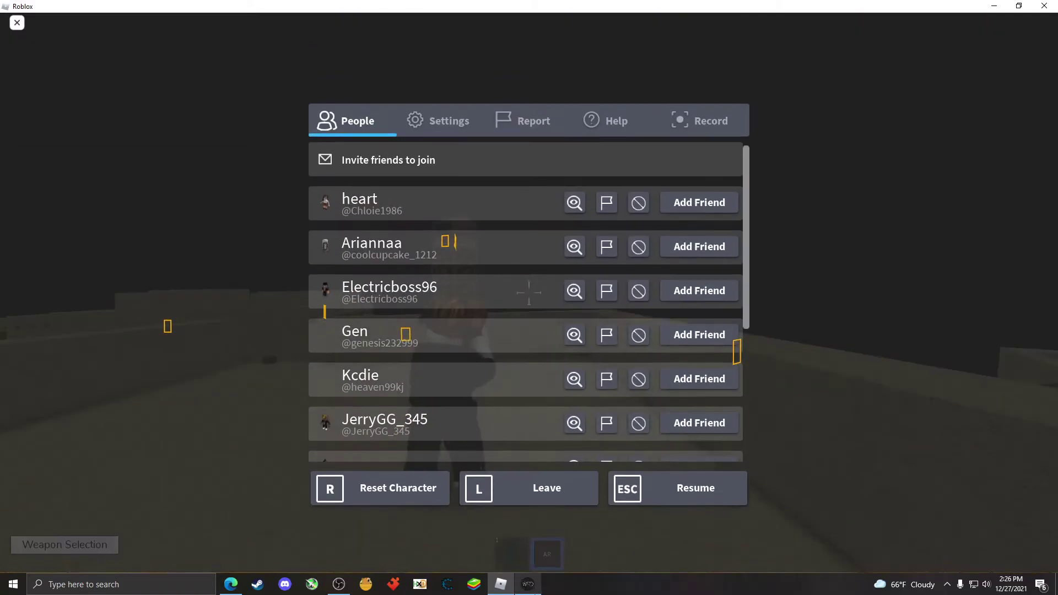
pyautogui.hotkey('alt', 'Tab')
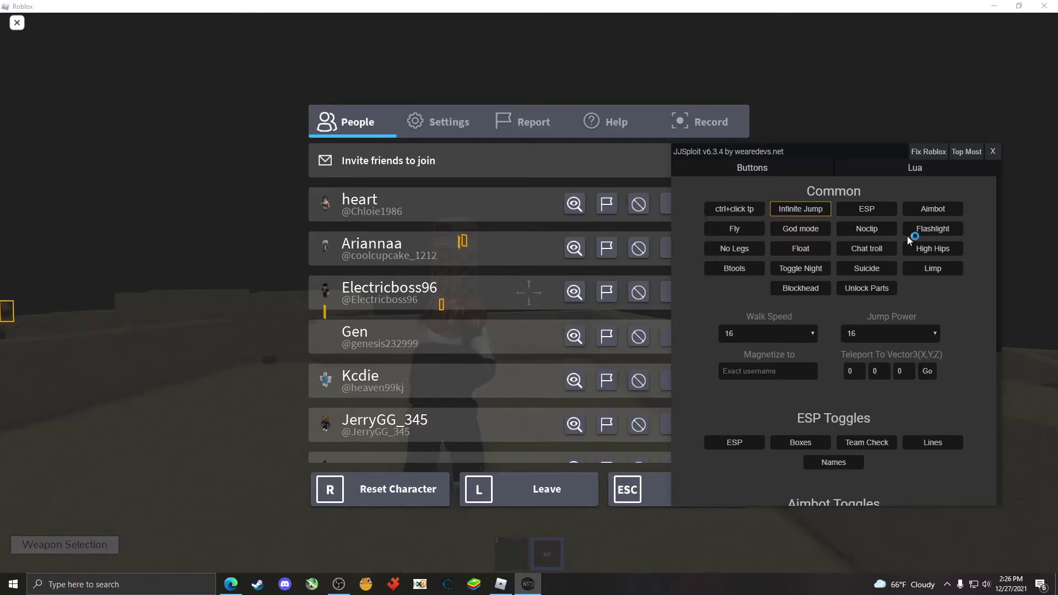
pyautogui.click(97, 212)
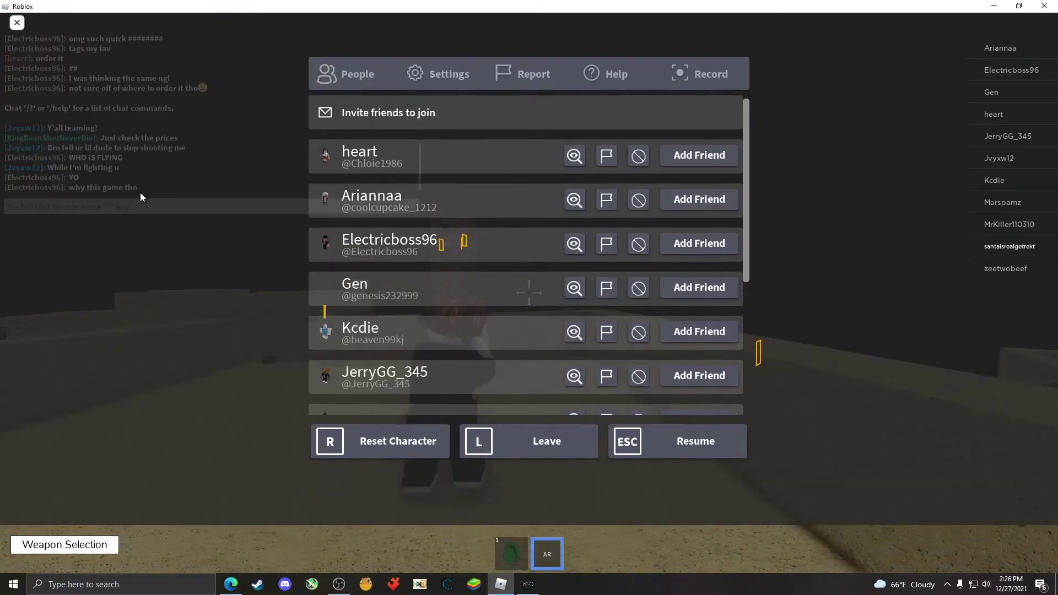
pyautogui.press('Escape')
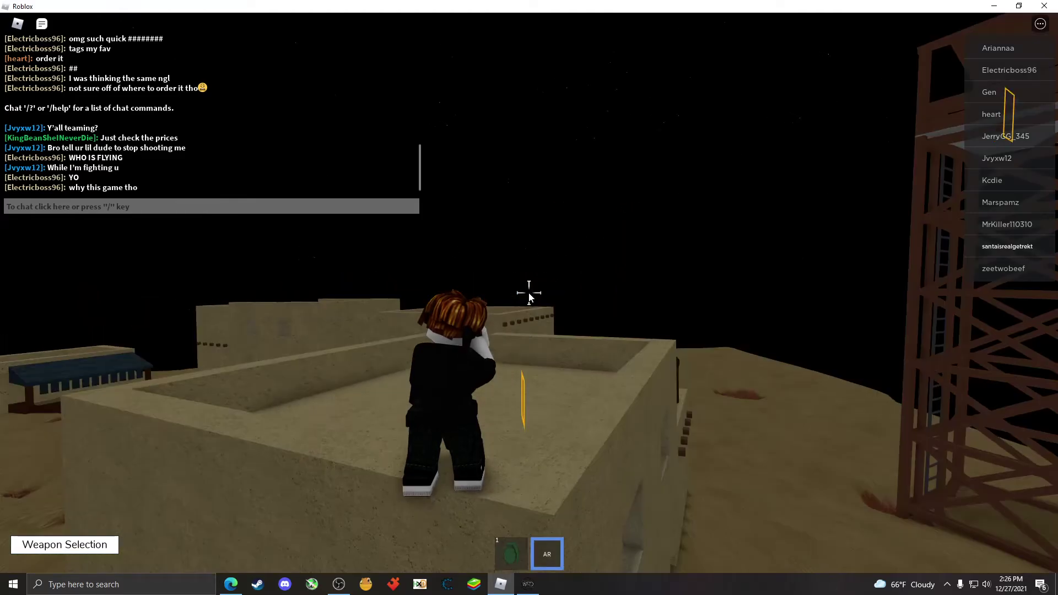
# Run off the rooftop into the void, firing the rifle twice while falling
pyautogui.press('w')
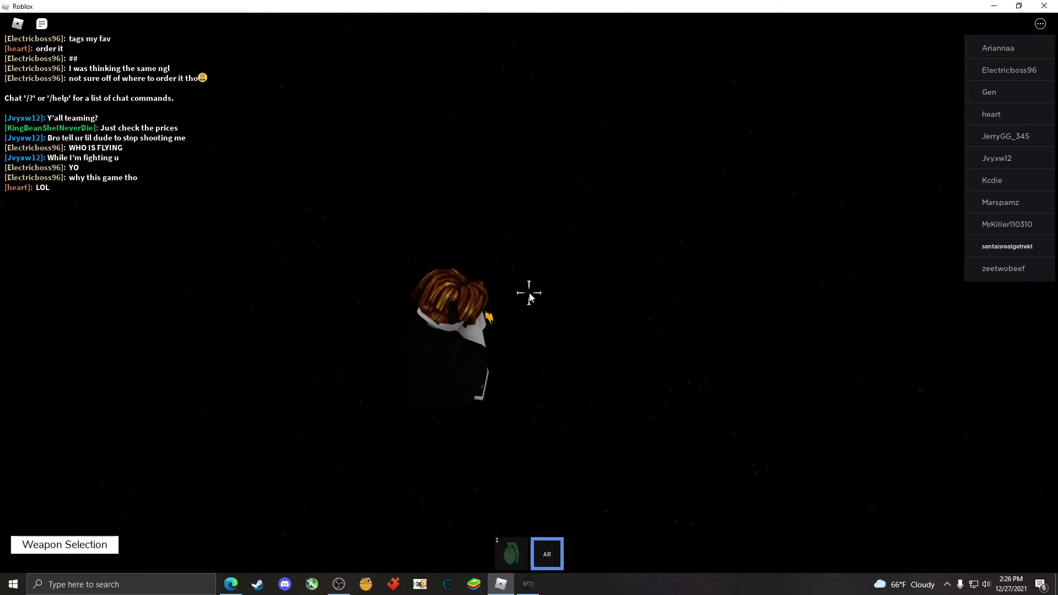
pyautogui.click(530, 296)
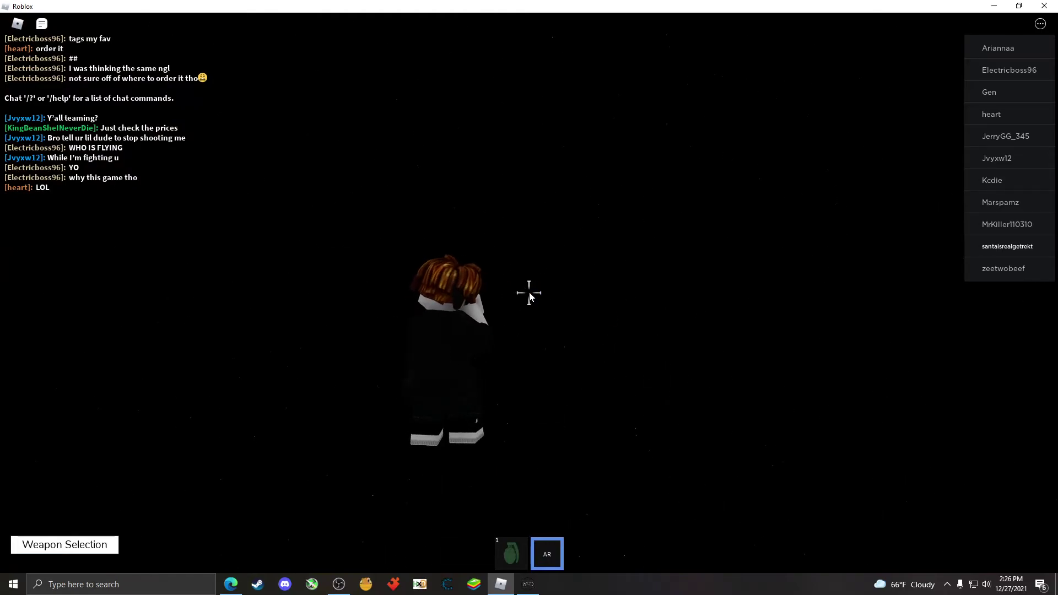
pyautogui.click(530, 296)
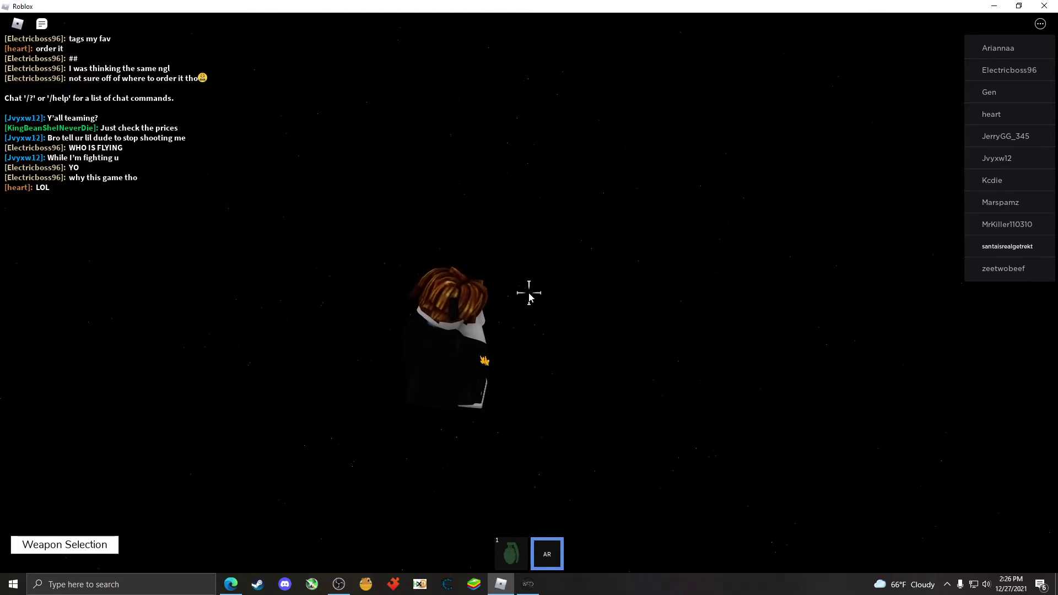